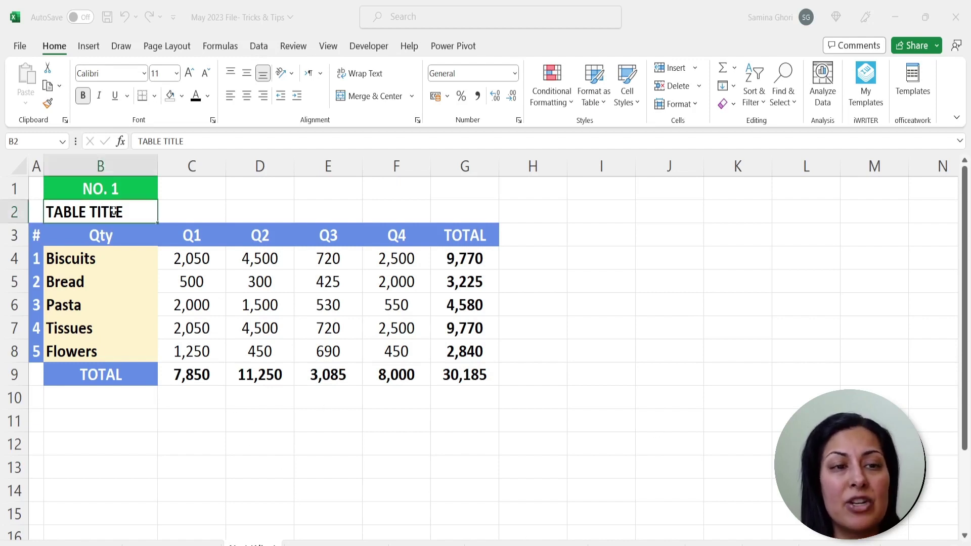
- Merge cells B2:G2 in the table title row and centre the title text horizontally
{"action": "left_click", "coordinate": [188, 202]}
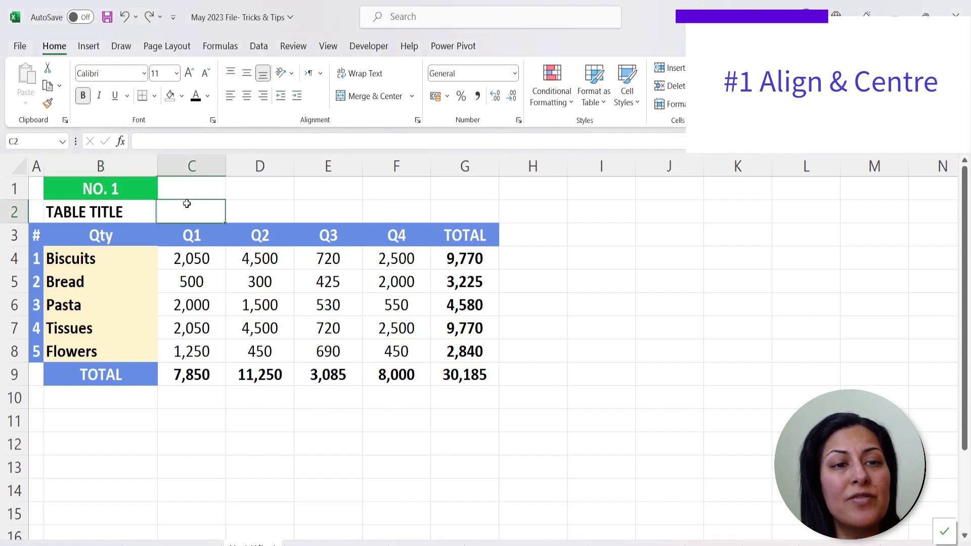
{"action": "left_click", "coordinate": [88, 211]}
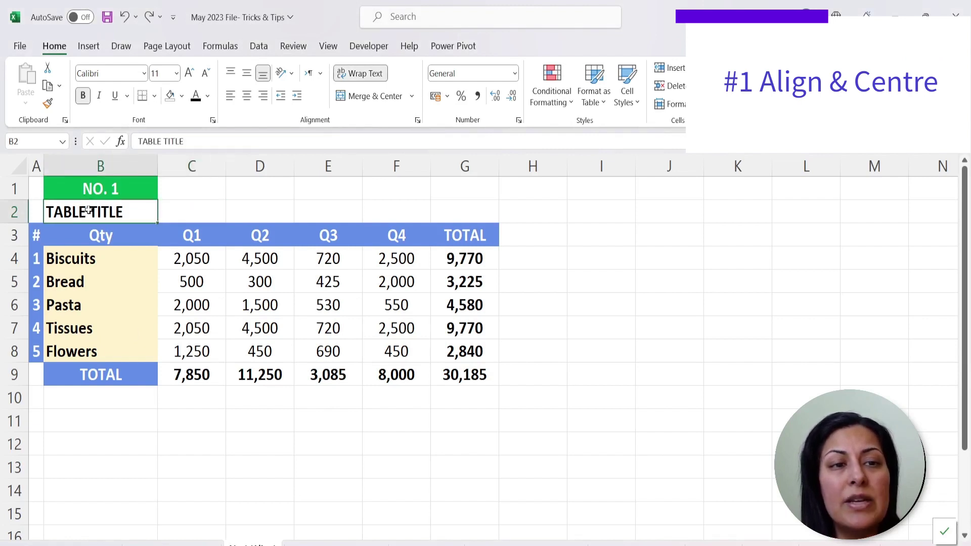
{"action": "left_click_drag", "start_coordinate": [143, 211], "coordinate": [468, 208]}
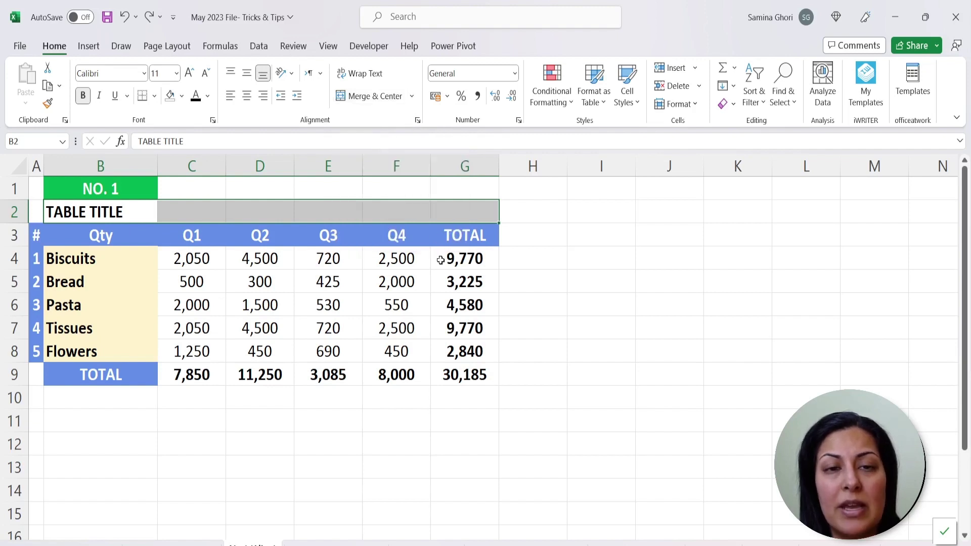
{"action": "key", "text": "ctrl+1"}
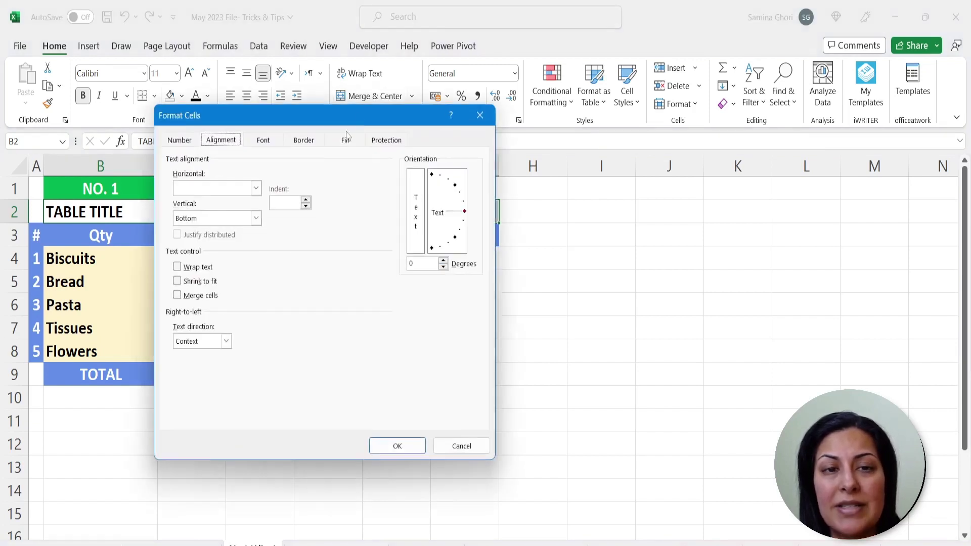
{"action": "left_click_drag", "start_coordinate": [345, 126], "coordinate": [439, 132]}
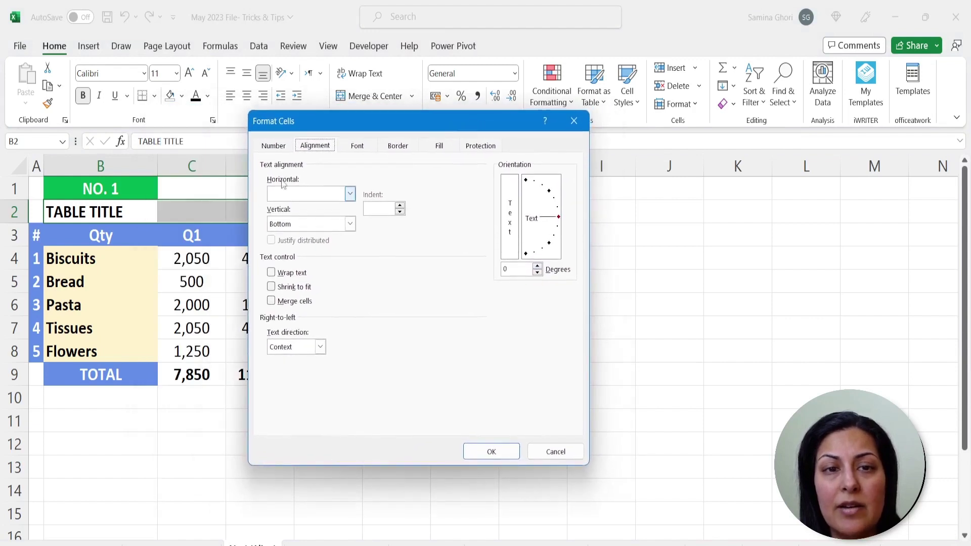
{"action": "left_click", "coordinate": [281, 303]}
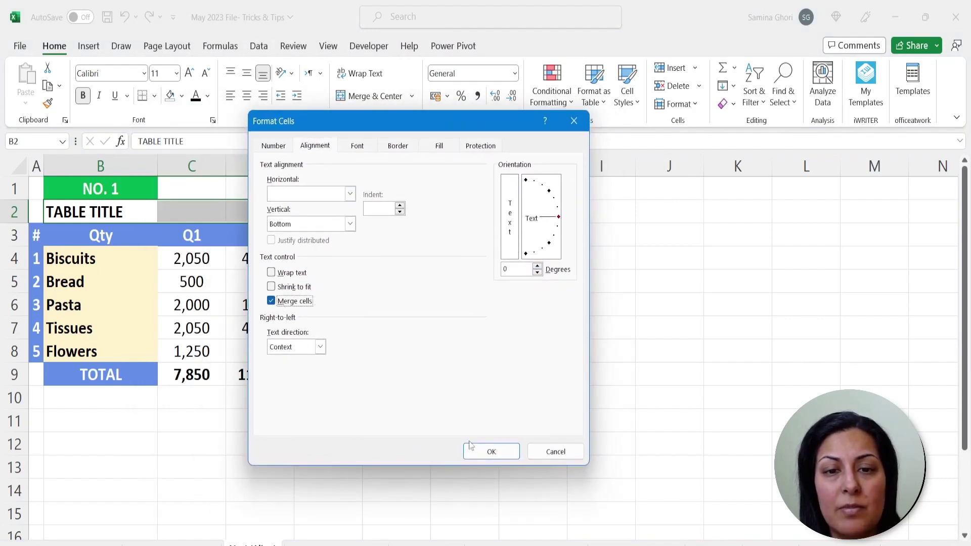
{"action": "left_click", "coordinate": [490, 451]}
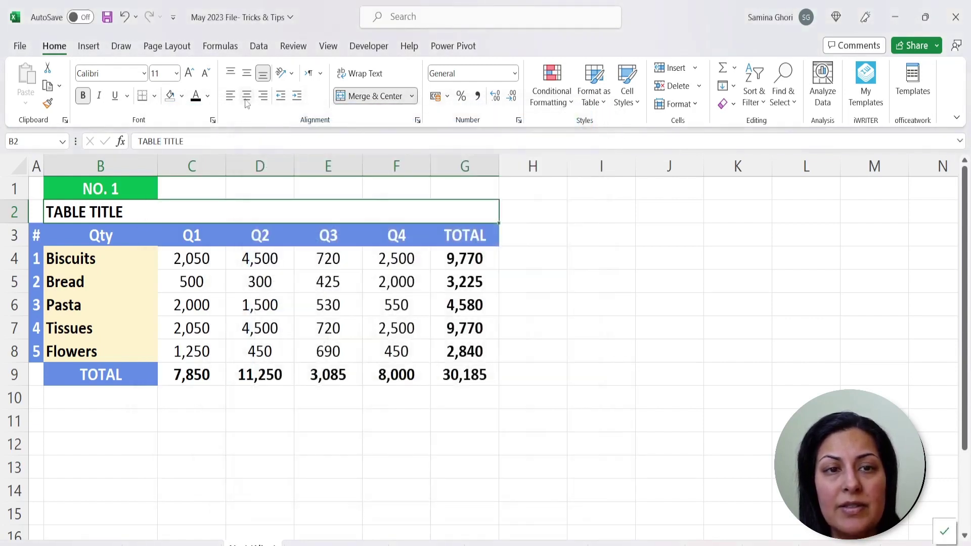
{"action": "left_click", "coordinate": [246, 96]}
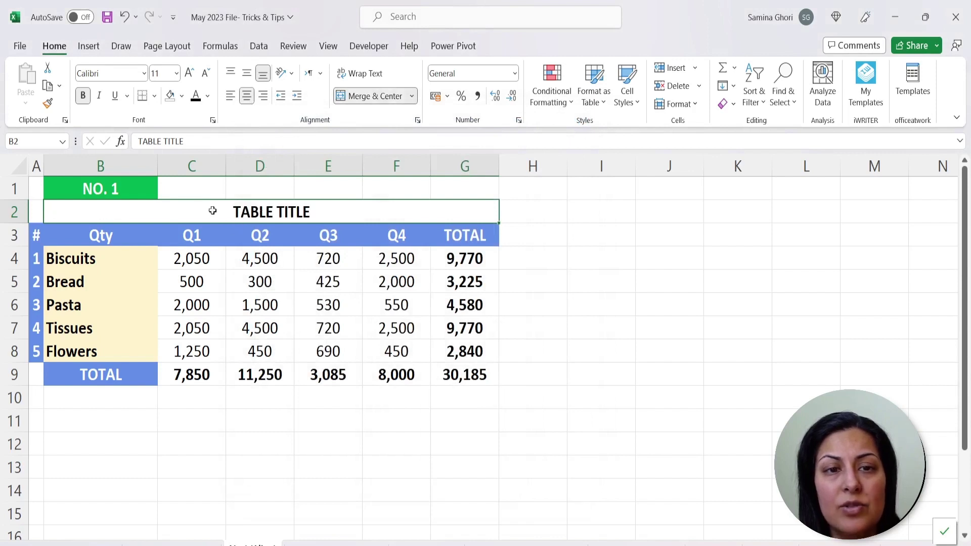
- Select the whole column from cell E6 to check how the merged title affects column selection
{"action": "left_click", "coordinate": [268, 258]}
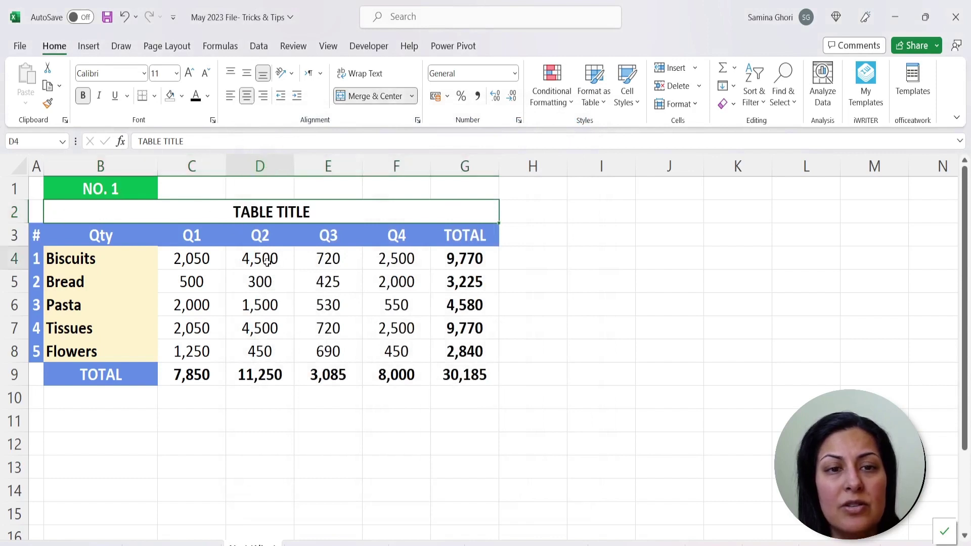
{"action": "left_click", "coordinate": [285, 217]}
{"action": "left_click", "coordinate": [326, 303]}
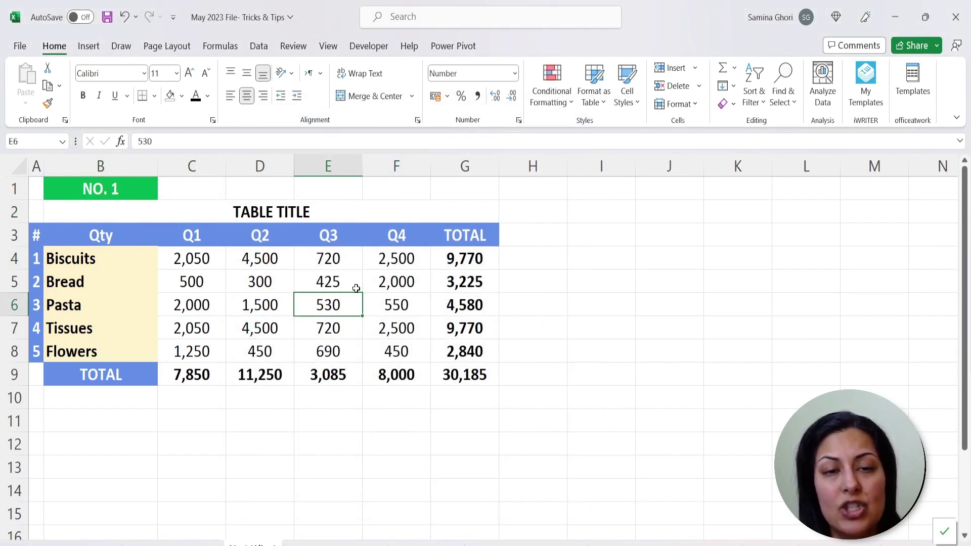
{"action": "key", "text": "ctrl+space"}
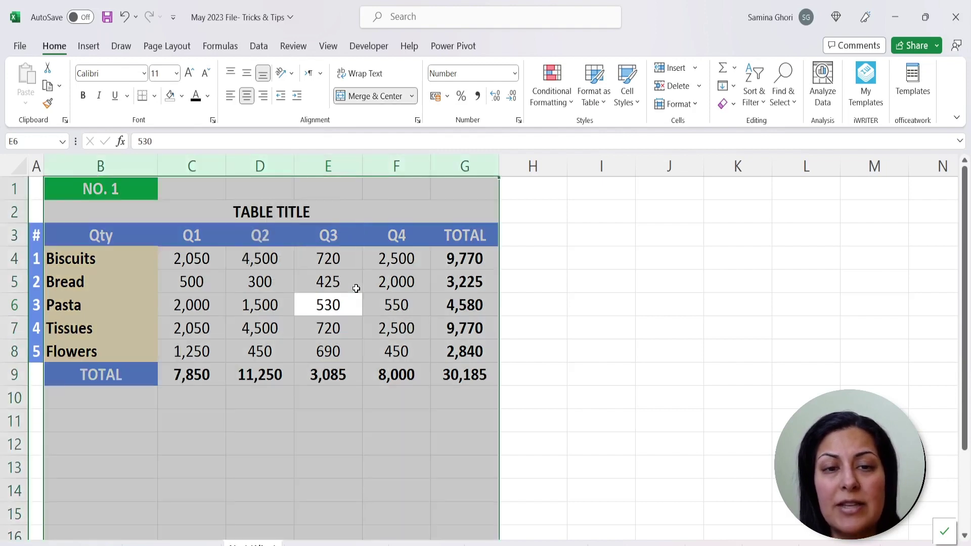
{"action": "left_click", "coordinate": [325, 310]}
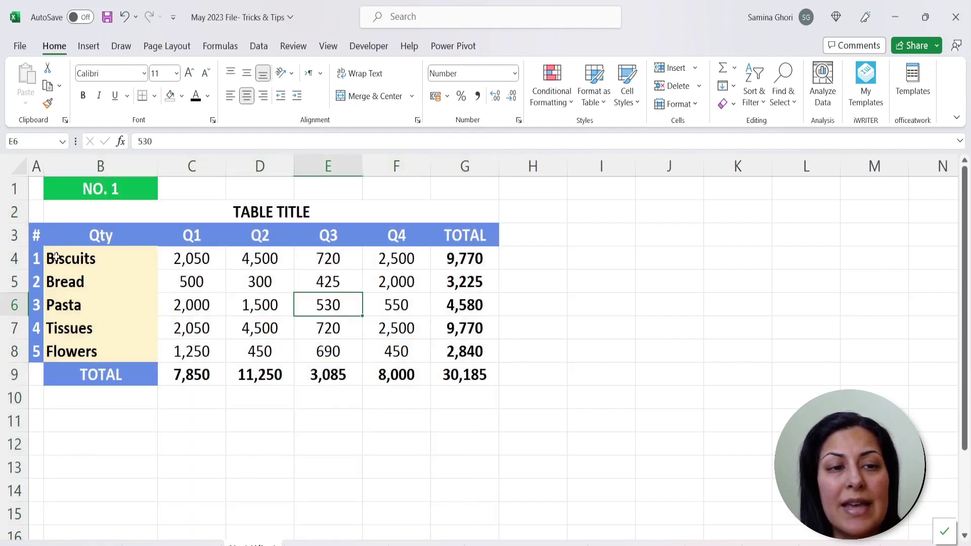
- Undo the centring and merging of the table title row
{"action": "left_click", "coordinate": [292, 213]}
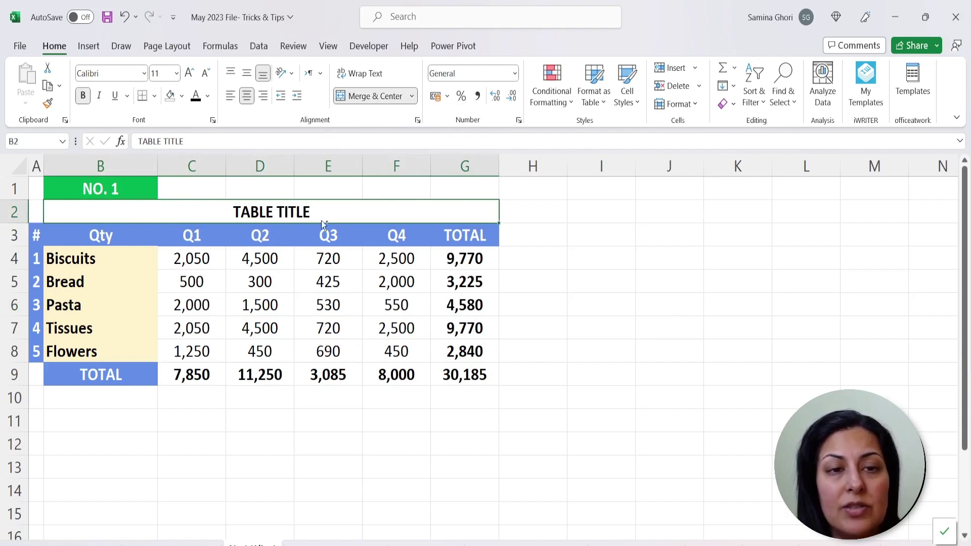
{"action": "key", "text": "ctrl+z"}
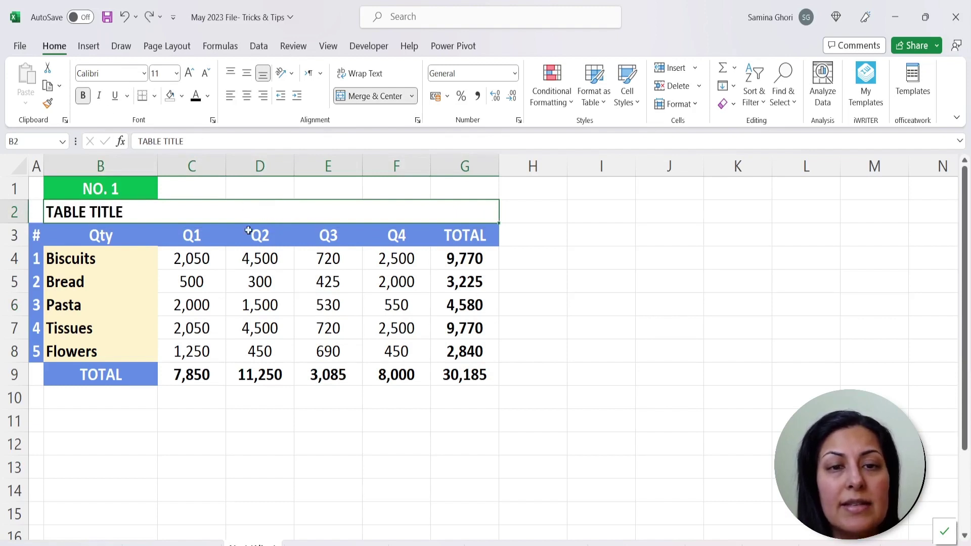
{"action": "key", "text": "ctrl+z"}
- Centre the title over B2:G2 without merging by setting the horizontal alignment to Center Across Selection
{"action": "left_click_drag", "start_coordinate": [125, 216], "coordinate": [464, 204]}
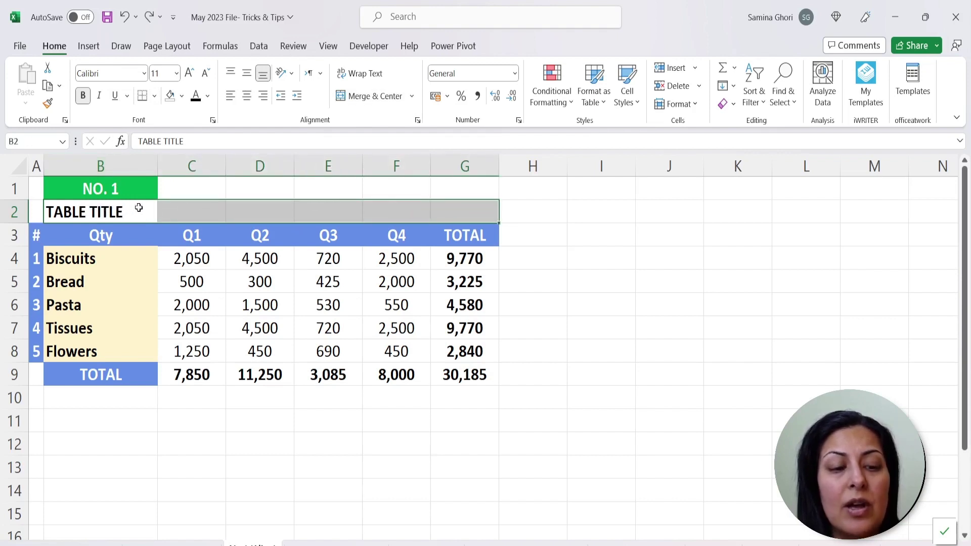
{"action": "key", "text": "ctrl+1"}
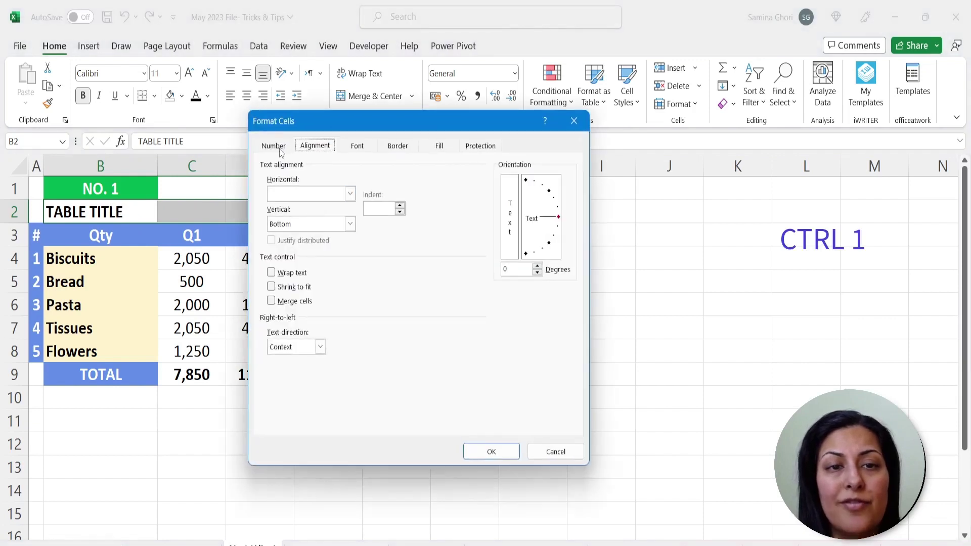
{"action": "left_click", "coordinate": [273, 147]}
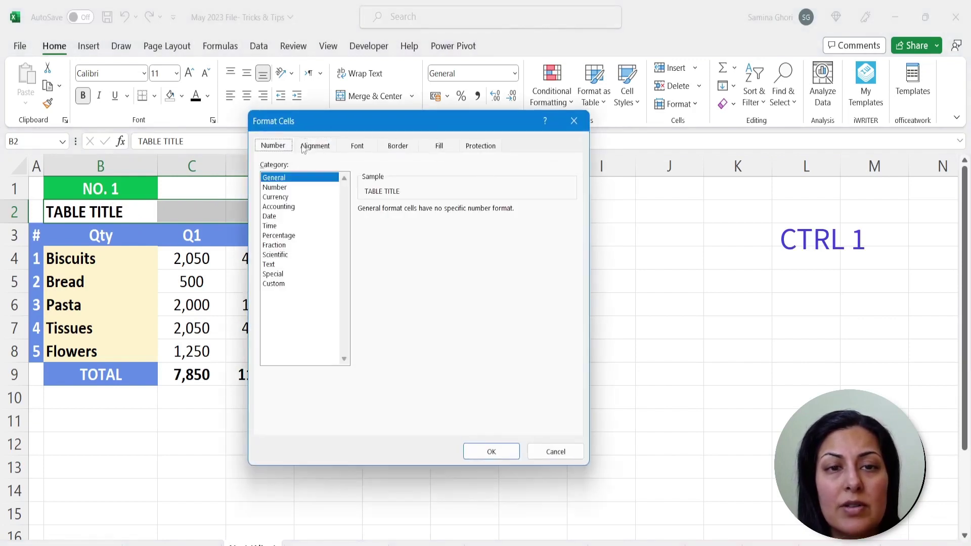
{"action": "left_click", "coordinate": [314, 146]}
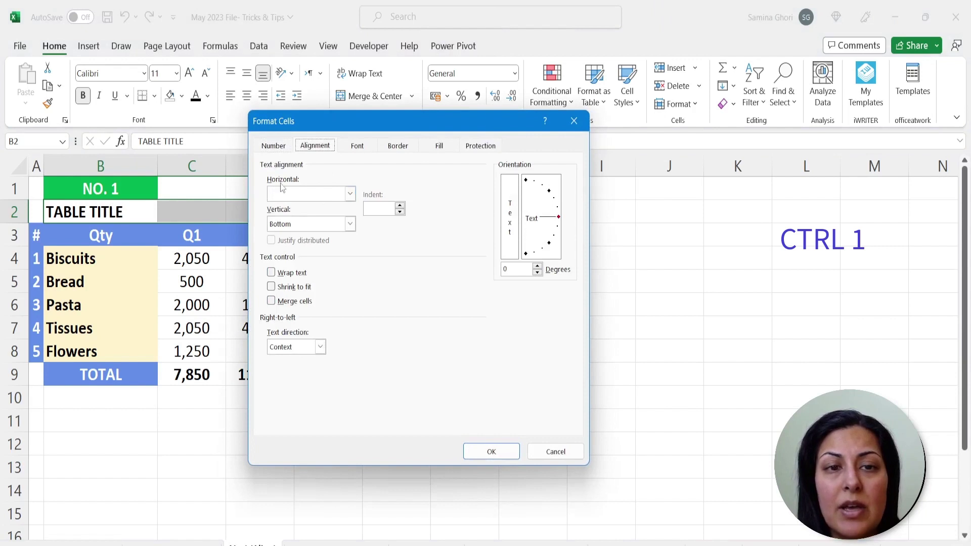
{"action": "left_click", "coordinate": [350, 193]}
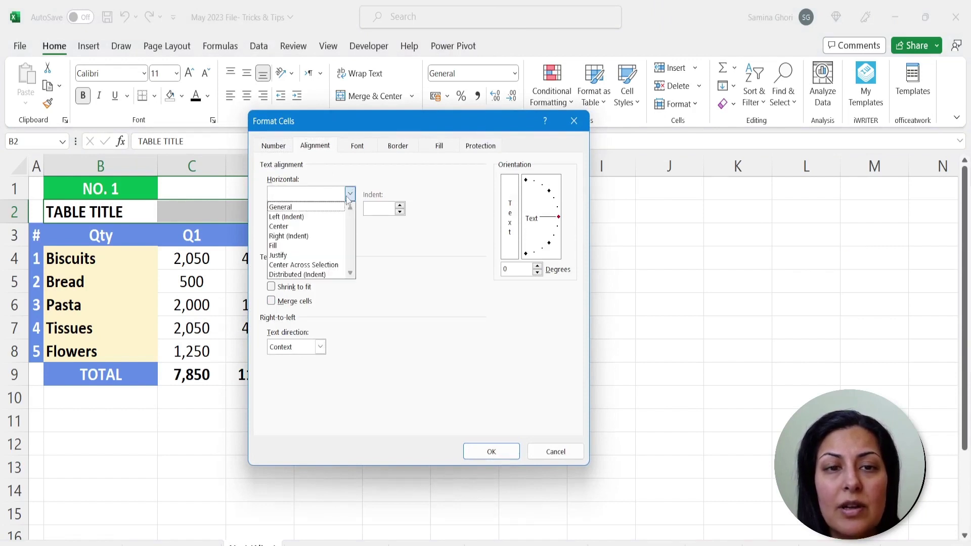
{"action": "left_click", "coordinate": [315, 267]}
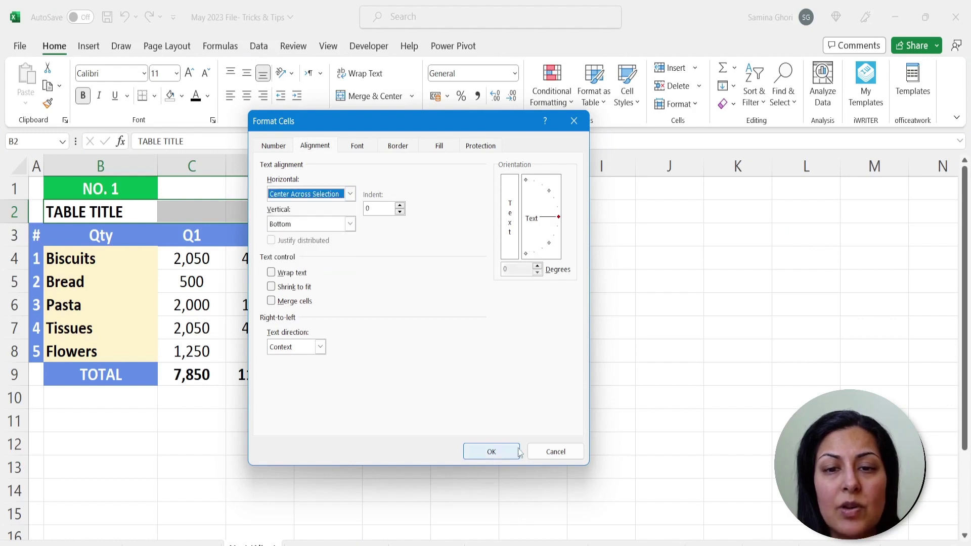
{"action": "left_click", "coordinate": [490, 451]}
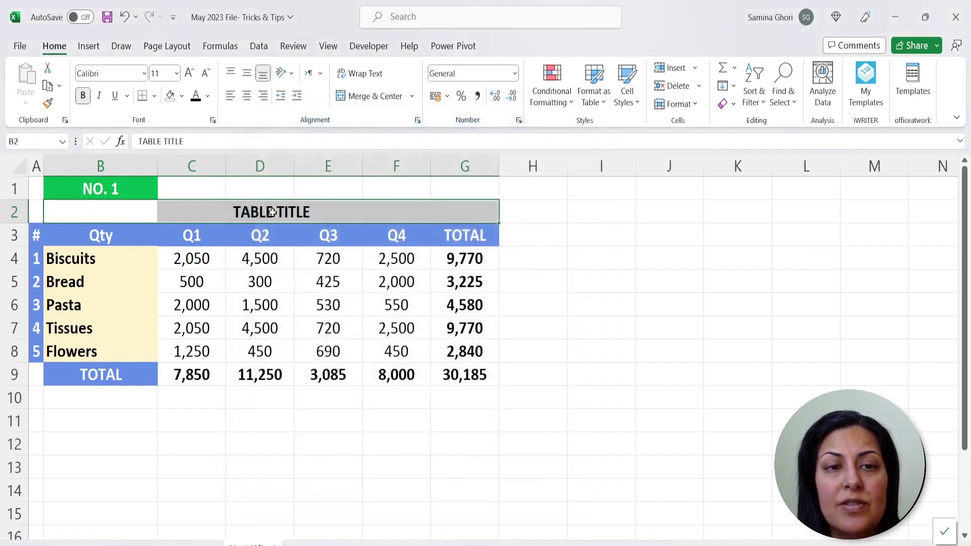
- Check which cell holds the centred title, and test selecting column D and individual cells beneath it
{"action": "left_click", "coordinate": [272, 212]}
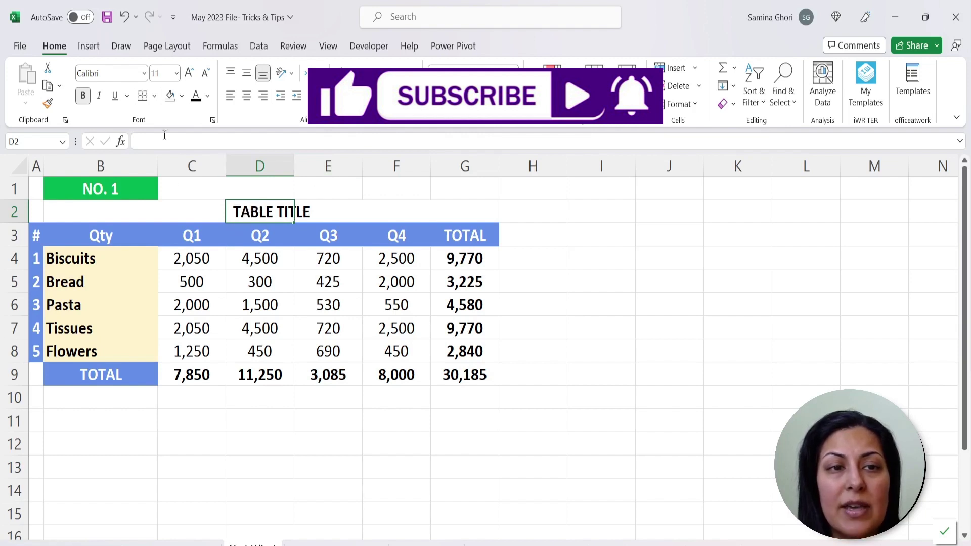
{"action": "left_click", "coordinate": [89, 213]}
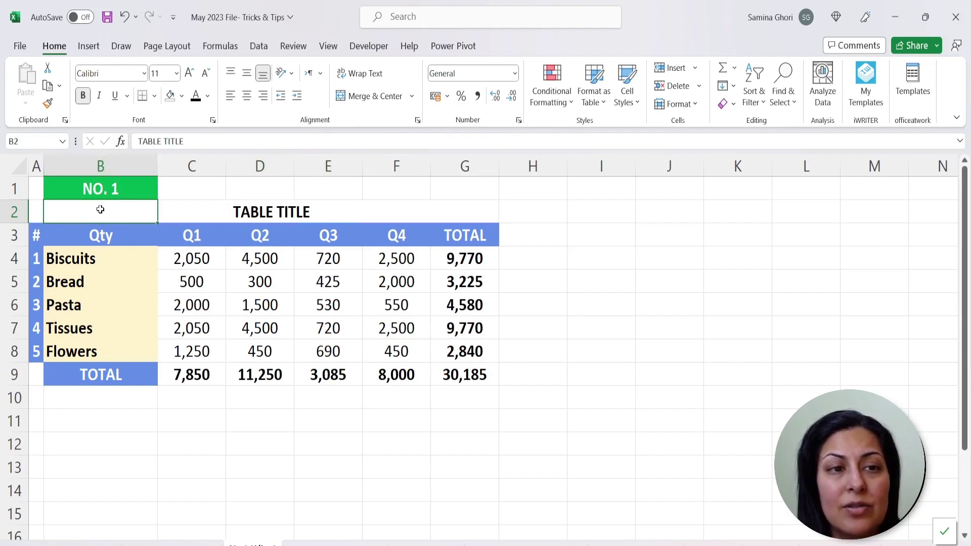
{"action": "left_click", "coordinate": [257, 302]}
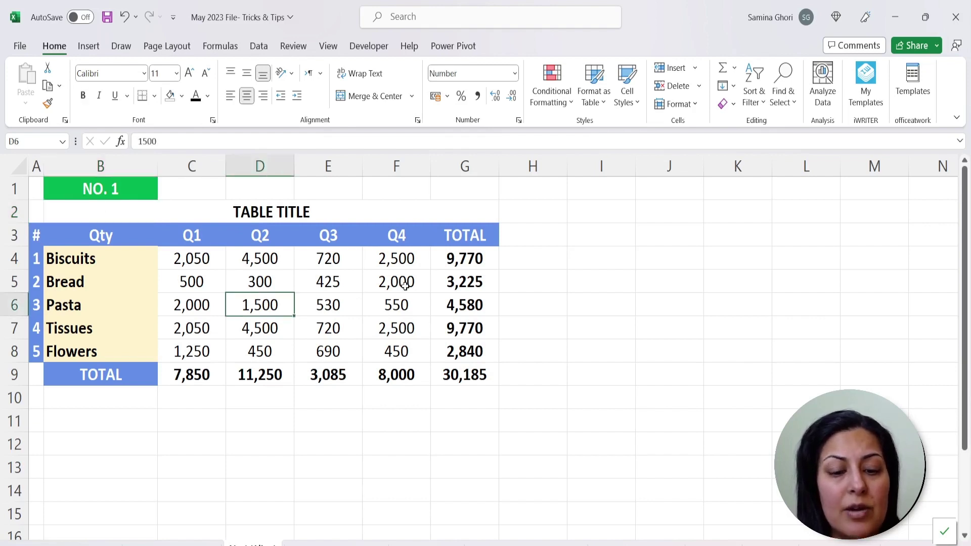
{"action": "key", "text": "ctrl+space"}
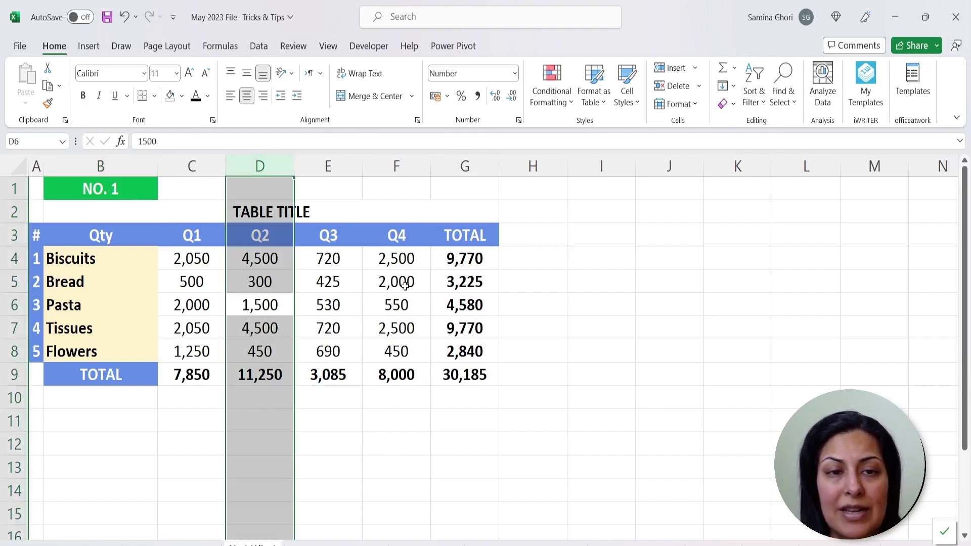
{"action": "left_click", "coordinate": [265, 213]}
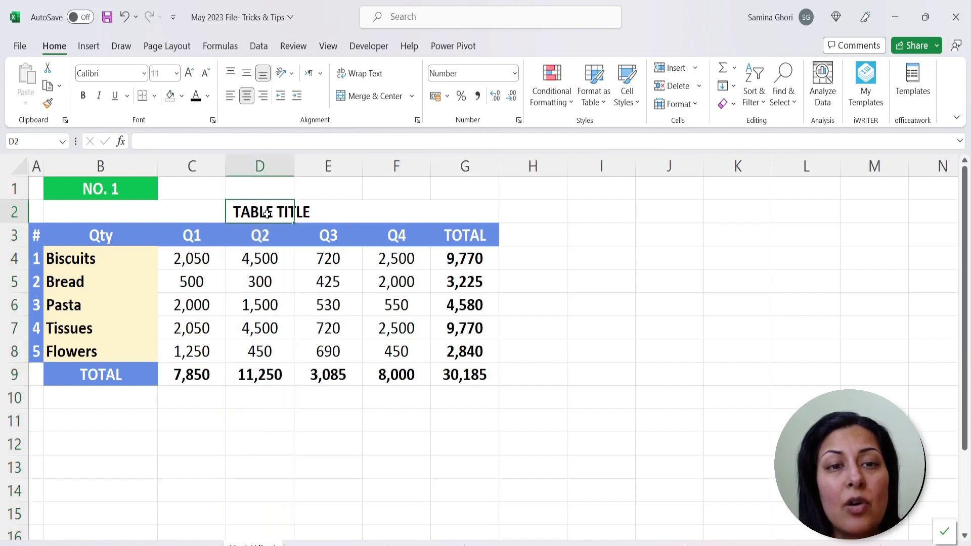
{"action": "left_click", "coordinate": [272, 256]}
{"action": "left_click", "coordinate": [270, 209]}
{"action": "left_click", "coordinate": [265, 257]}
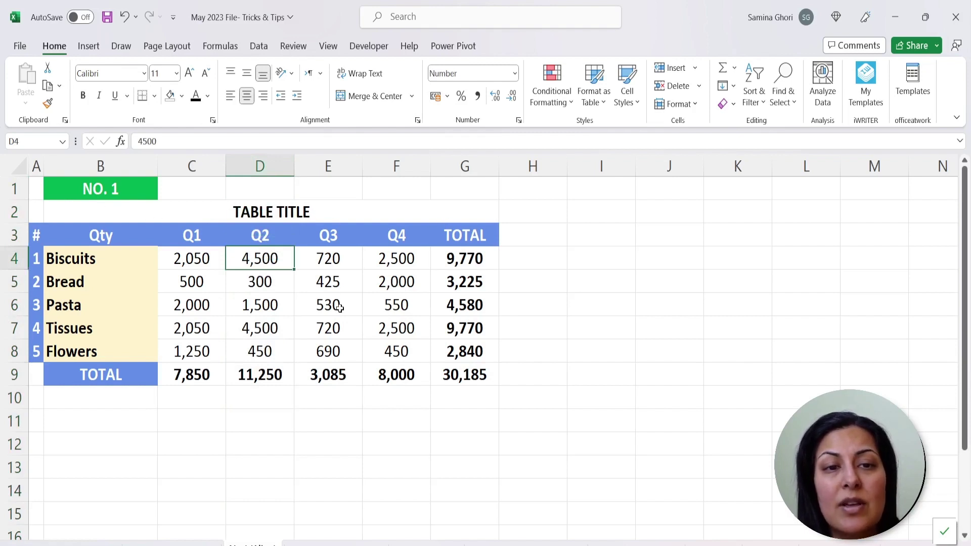
{"action": "left_click", "coordinate": [253, 215]}
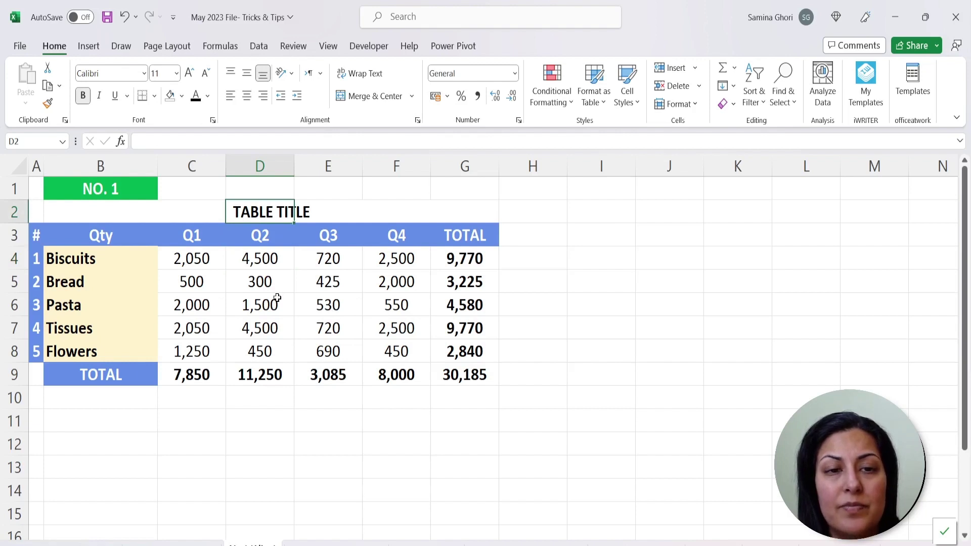
- Go to the next worksheet, look over the country names, and select the United Kingdom cell B4
{"action": "key", "text": "ctrl+Page_Down"}
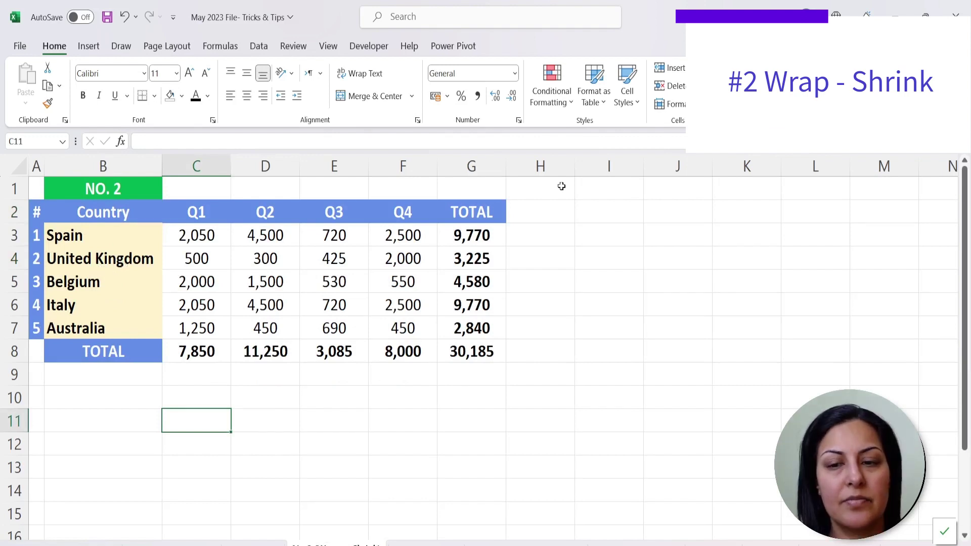
{"action": "left_click", "coordinate": [137, 257]}
{"action": "left_click", "coordinate": [86, 237]}
{"action": "left_click_drag", "start_coordinate": [86, 237], "coordinate": [96, 325]}
{"action": "left_click", "coordinate": [86, 276]}
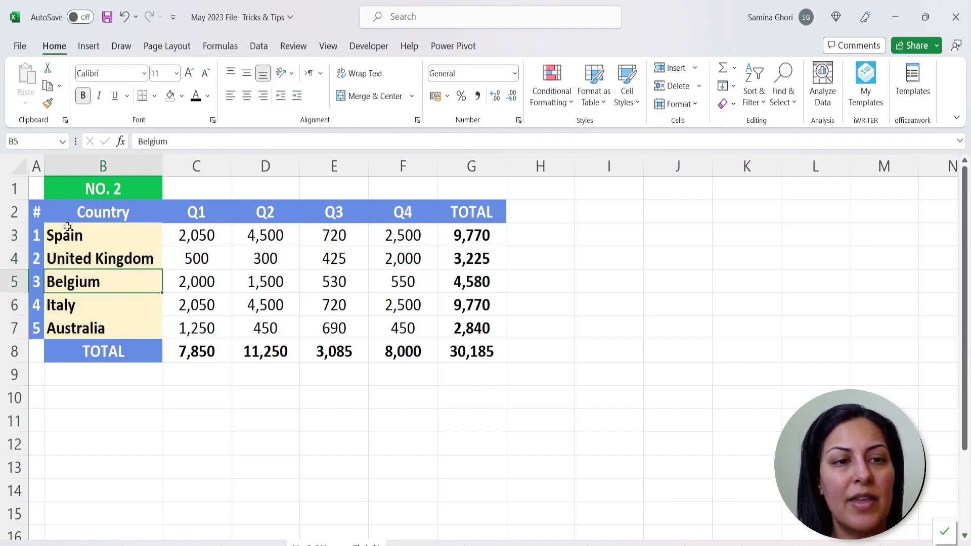
{"action": "left_click", "coordinate": [117, 258]}
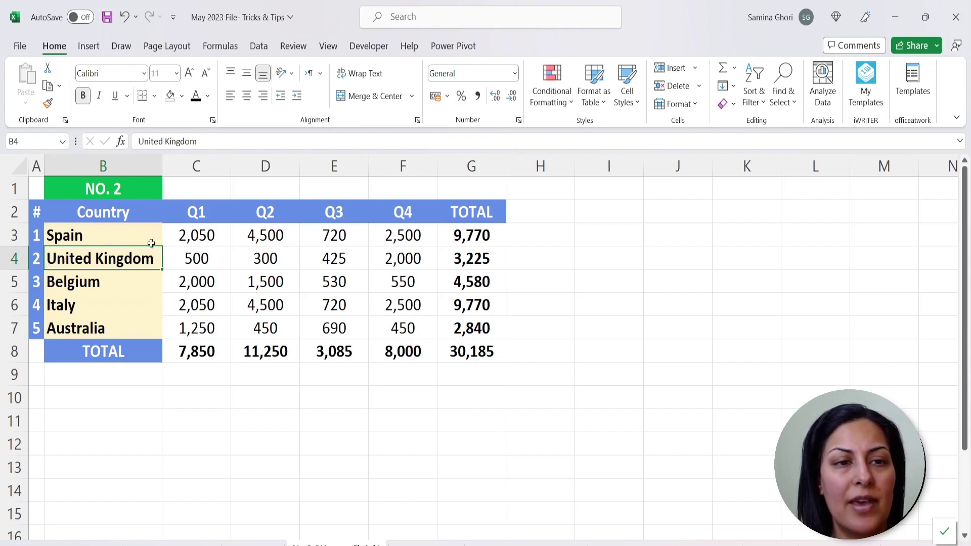
- Narrow column B to see how the country names fit, and undo the width change
{"action": "left_click_drag", "start_coordinate": [162, 167], "coordinate": [97, 168]}
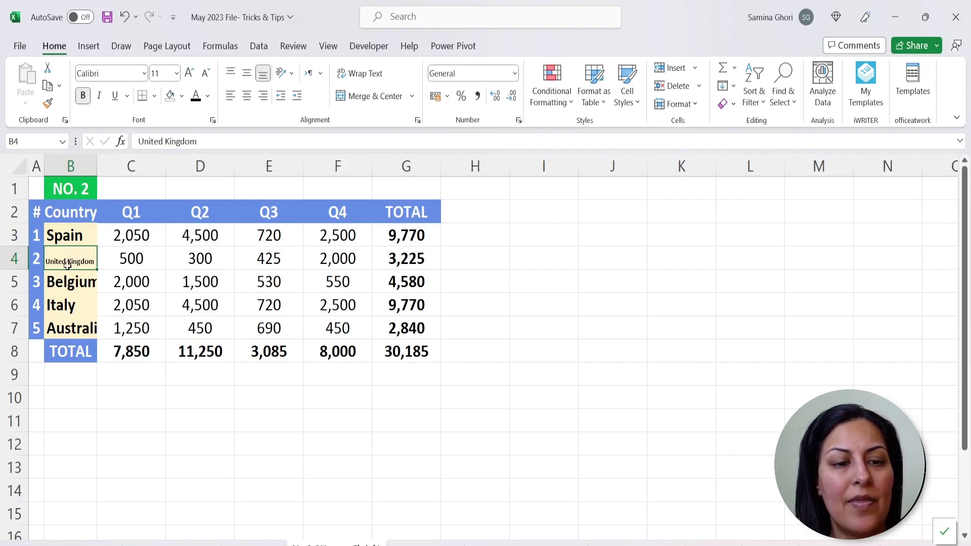
{"action": "key", "text": "ctrl+z"}
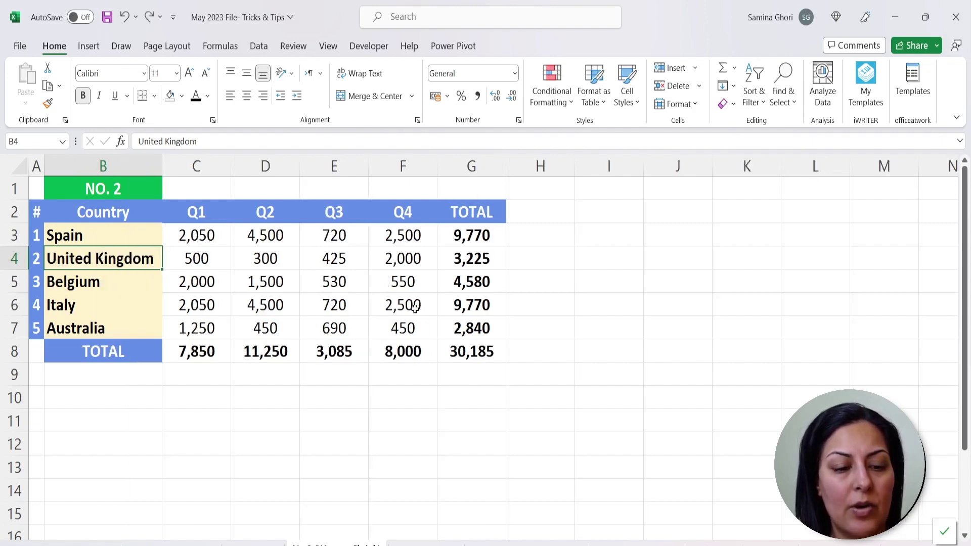
- Apply Shrink to fit to the United Kingdom cell and narrow column B so the text scales down
{"action": "key", "text": "ctrl+1"}
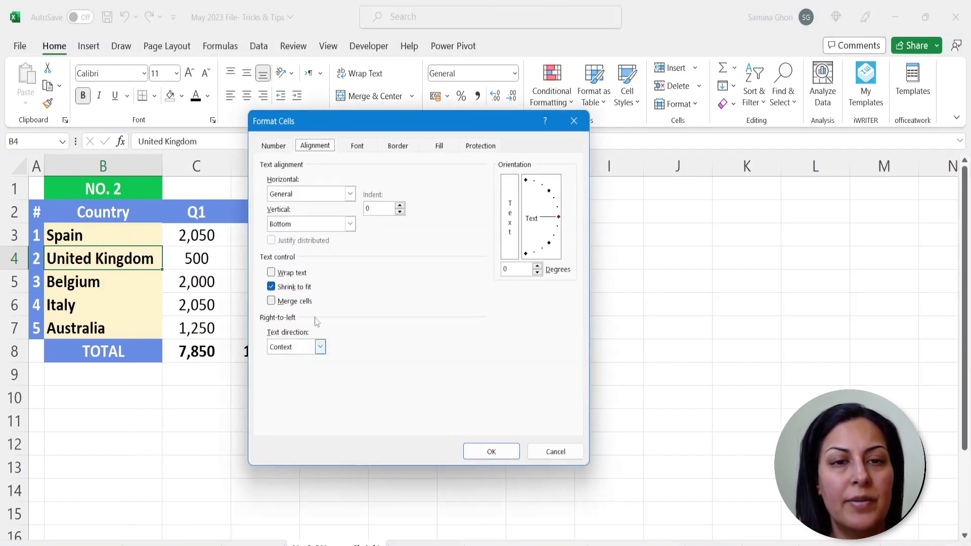
{"action": "left_click", "coordinate": [297, 287]}
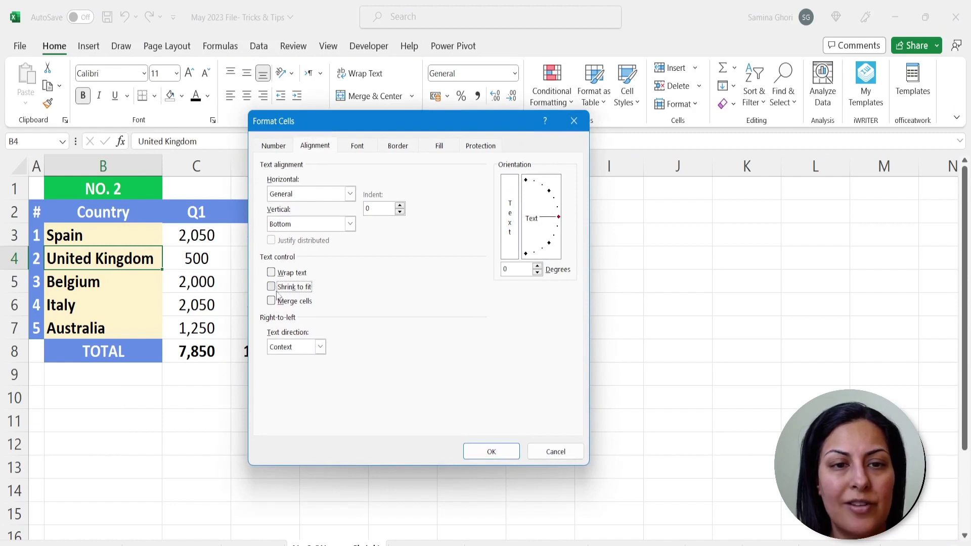
{"action": "left_click", "coordinate": [293, 292]}
{"action": "left_click", "coordinate": [493, 452]}
{"action": "left_click_drag", "start_coordinate": [162, 157], "coordinate": [130, 157]}
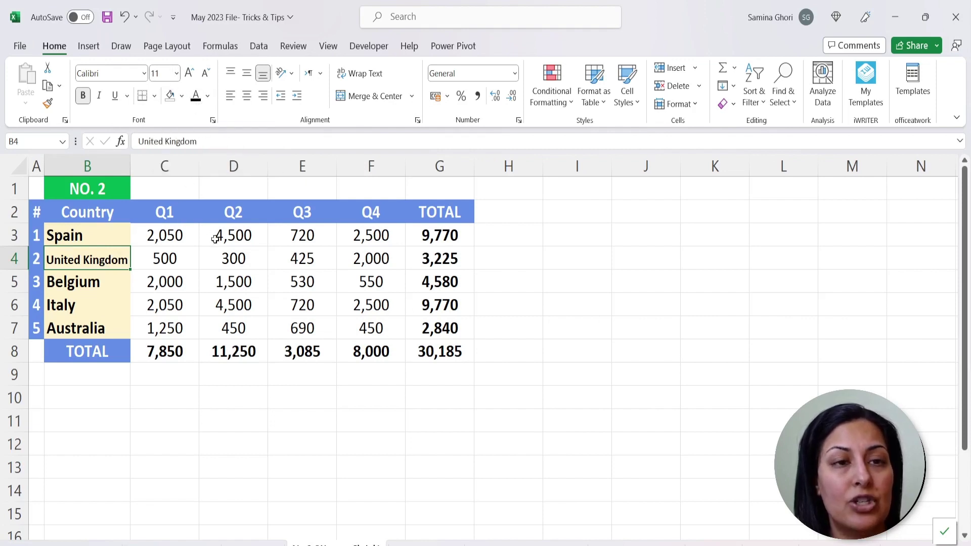
- Turn on Wrap text for the United Kingdom cell B4
{"action": "key", "text": "ctrl+1"}
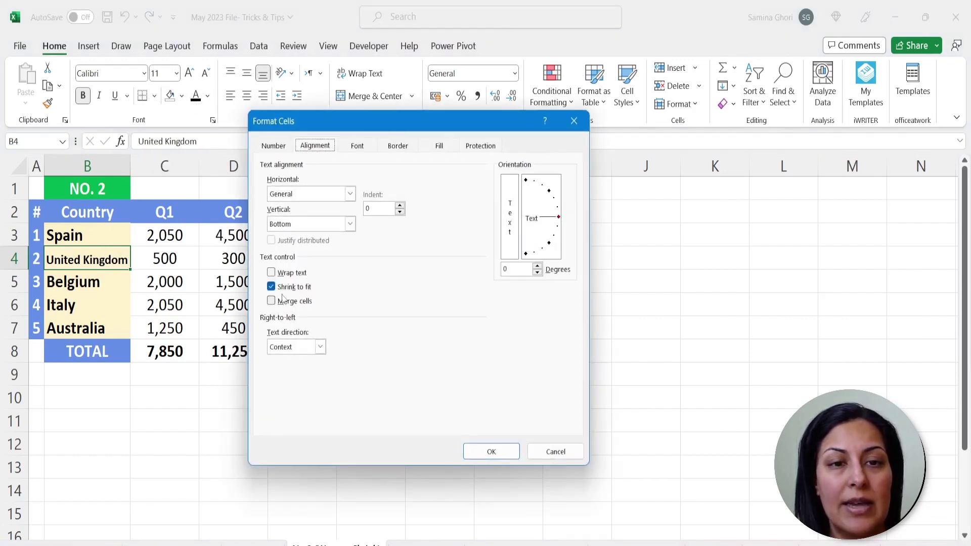
{"action": "left_click", "coordinate": [292, 273]}
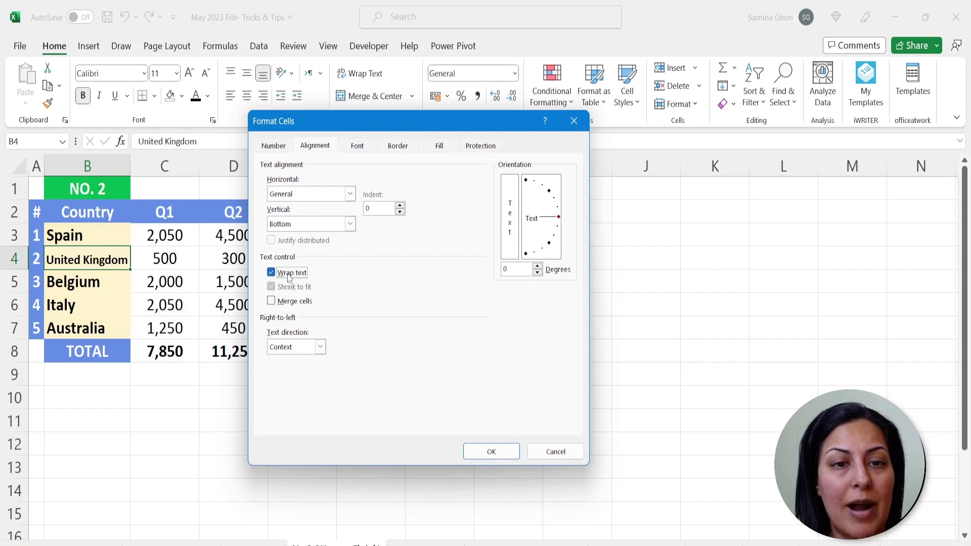
{"action": "left_click", "coordinate": [493, 453]}
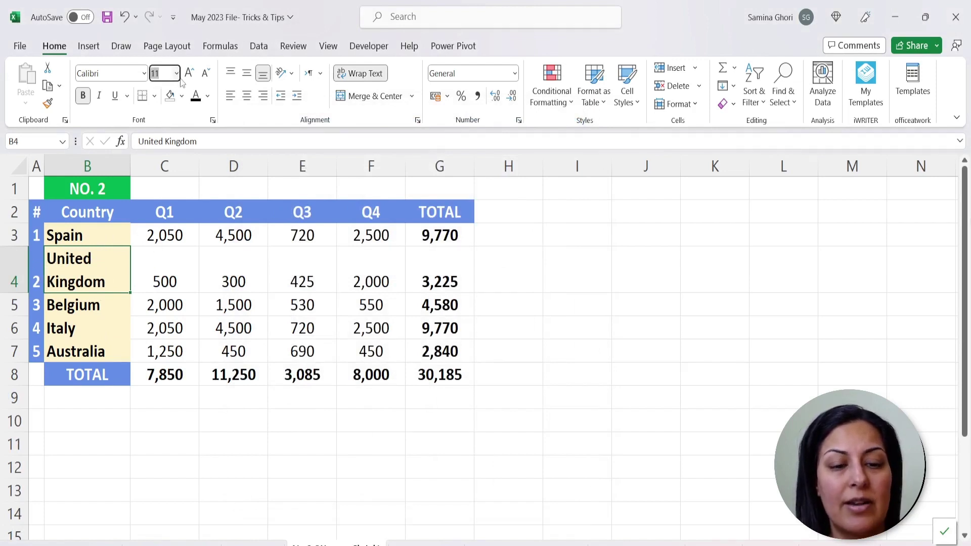
- Set the font size of the United Kingdom cell to 6 and narrow column B further
{"action": "type", "text": "6"}
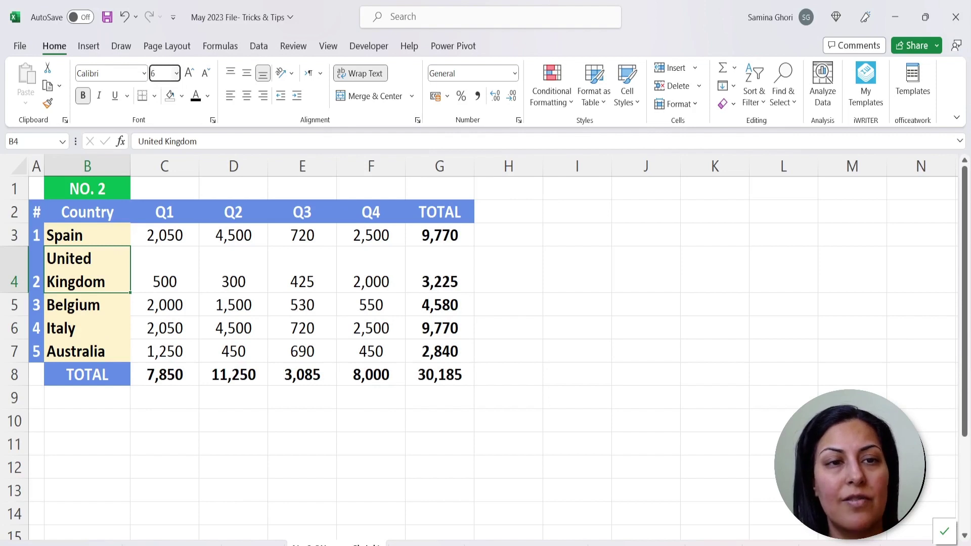
{"action": "key", "text": "Return"}
{"action": "left_click", "coordinate": [75, 304]}
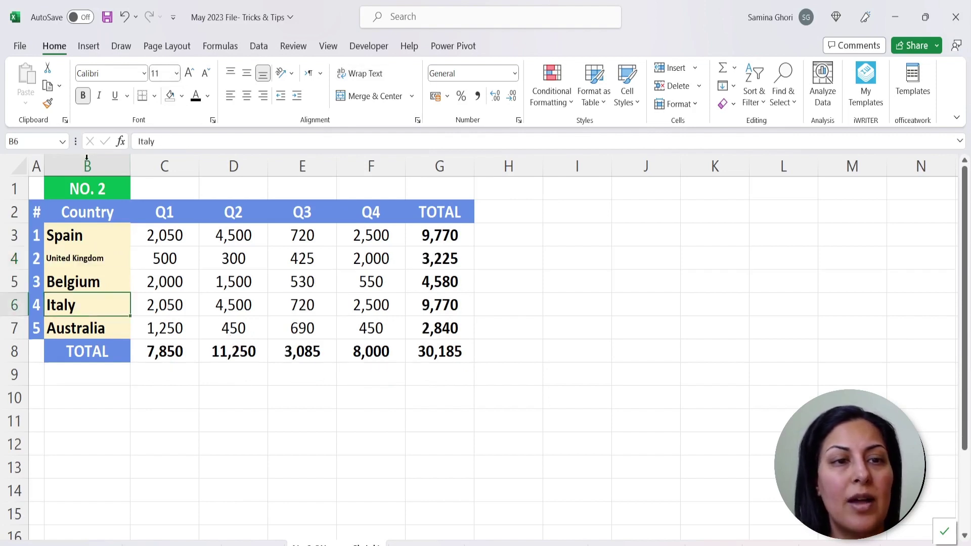
{"action": "mouse_move", "coordinate": [130, 167]}
{"action": "left_mouse_down"}
{"action": "mouse_move", "coordinate": [215, 168]}
{"action": "mouse_move", "coordinate": [115, 170]}
{"action": "left_mouse_up"}
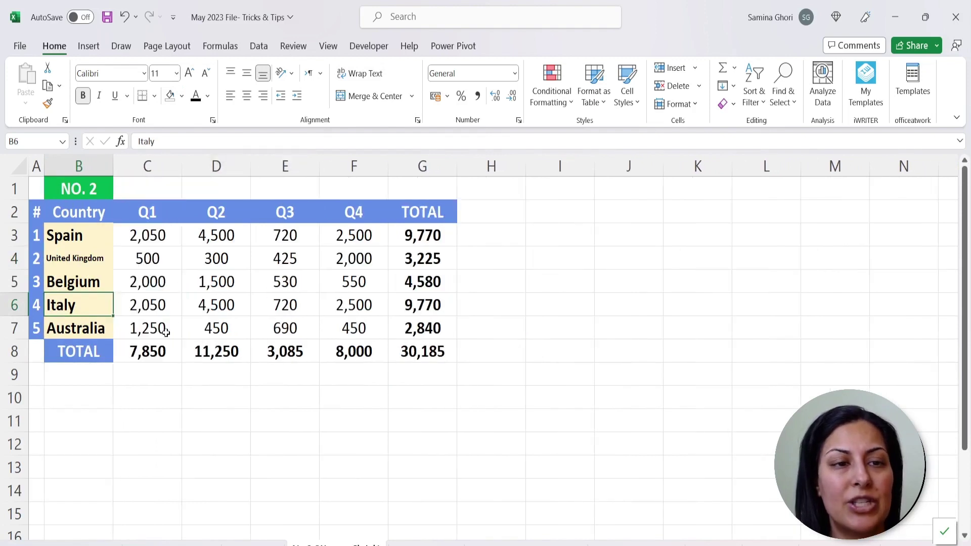
- Review the Wrap text and Shrink to fit settings of cell B4 without changing them
{"action": "left_click", "coordinate": [69, 263]}
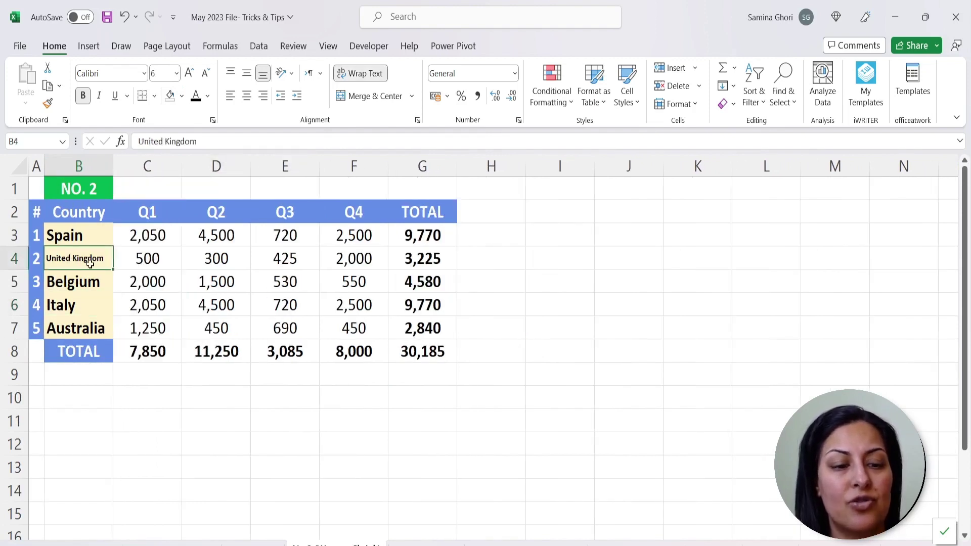
{"action": "key", "text": "ctrl+1"}
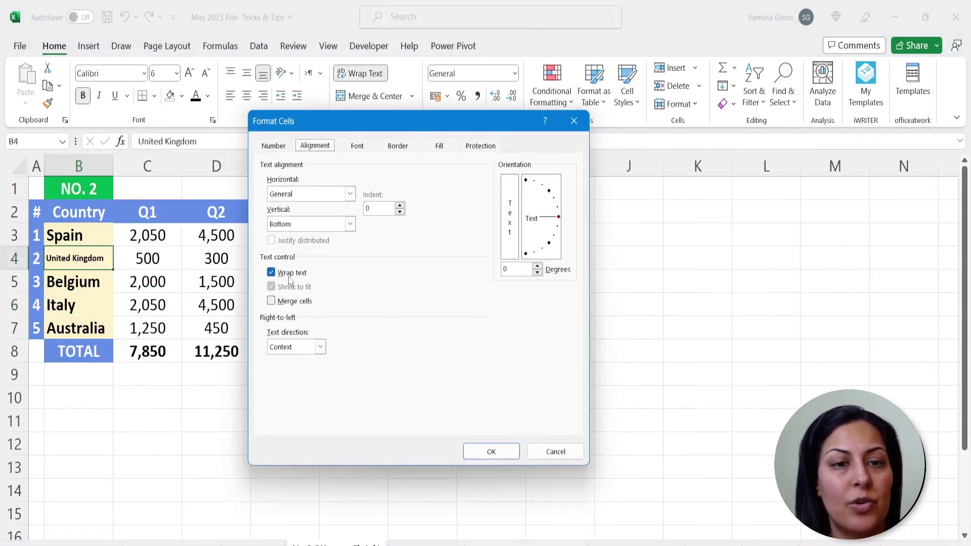
{"action": "left_click", "coordinate": [557, 452]}
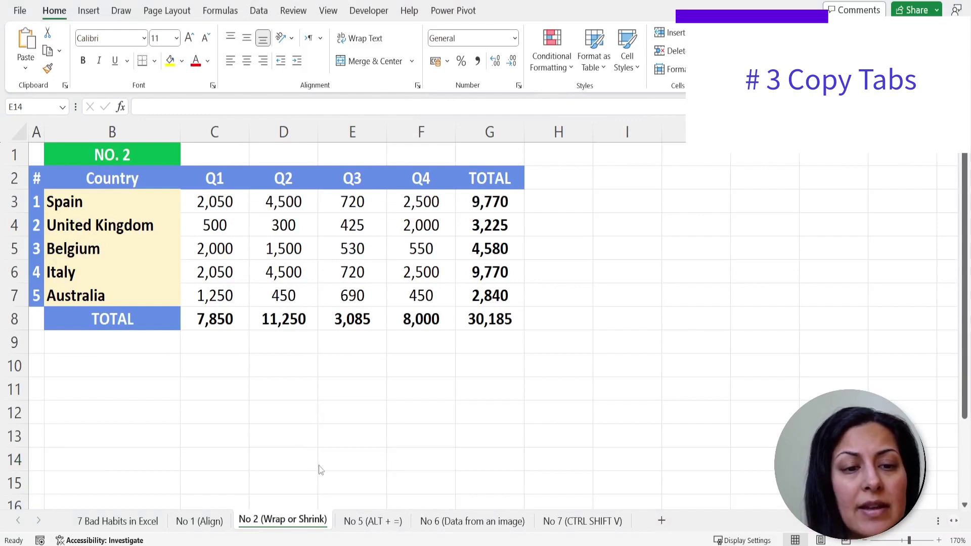
- Create a copy of the No 2 (Wrap or Shrink) sheet before No 6 (Data from an image) in the same workbook
{"action": "left_click", "coordinate": [298, 521]}
{"action": "right_click", "coordinate": [298, 522]}
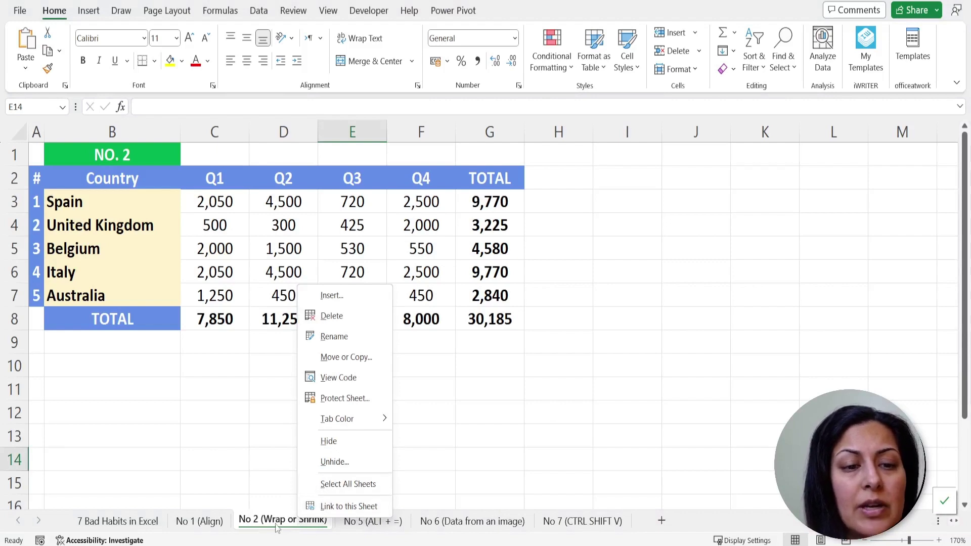
{"action": "left_click", "coordinate": [354, 358]}
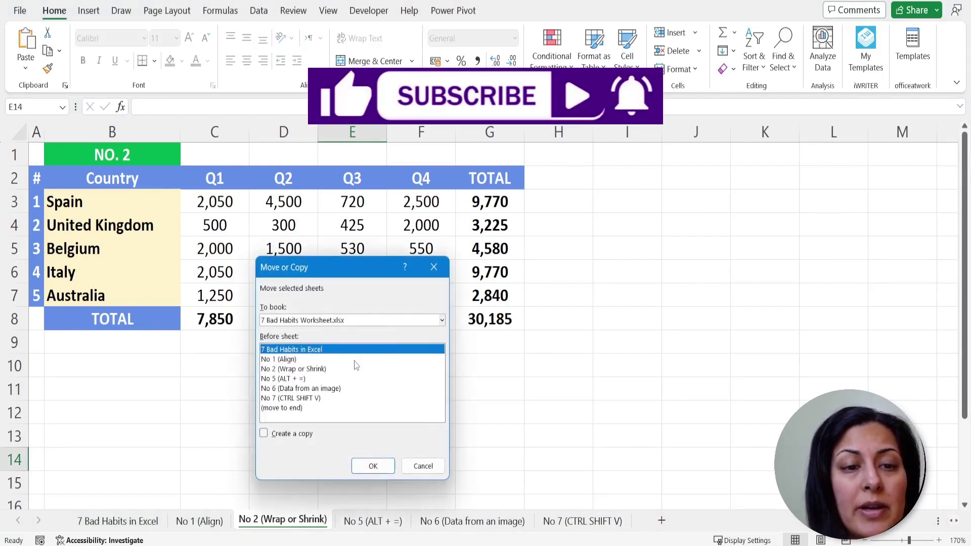
{"action": "left_click", "coordinate": [299, 361]}
{"action": "left_click", "coordinate": [296, 372]}
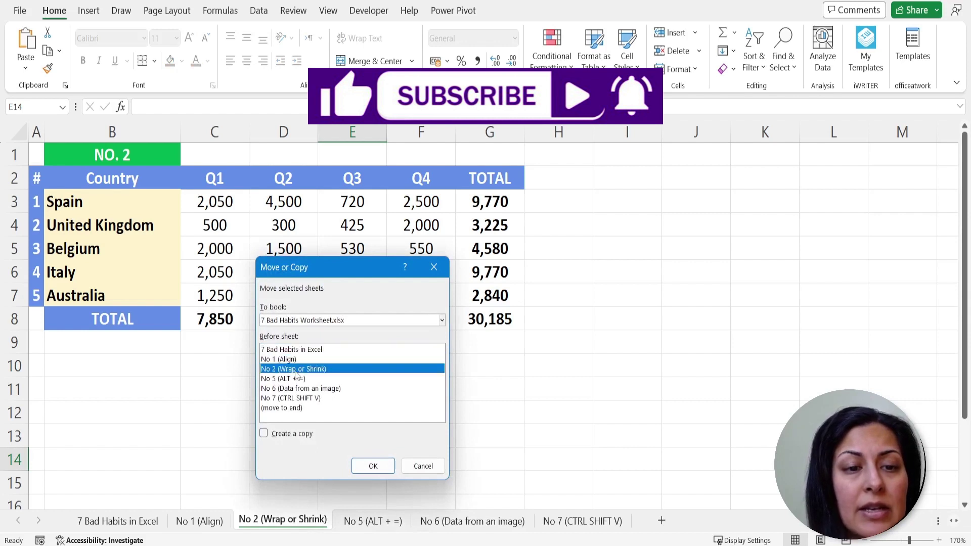
{"action": "left_click", "coordinate": [296, 379]}
{"action": "left_click", "coordinate": [298, 389]}
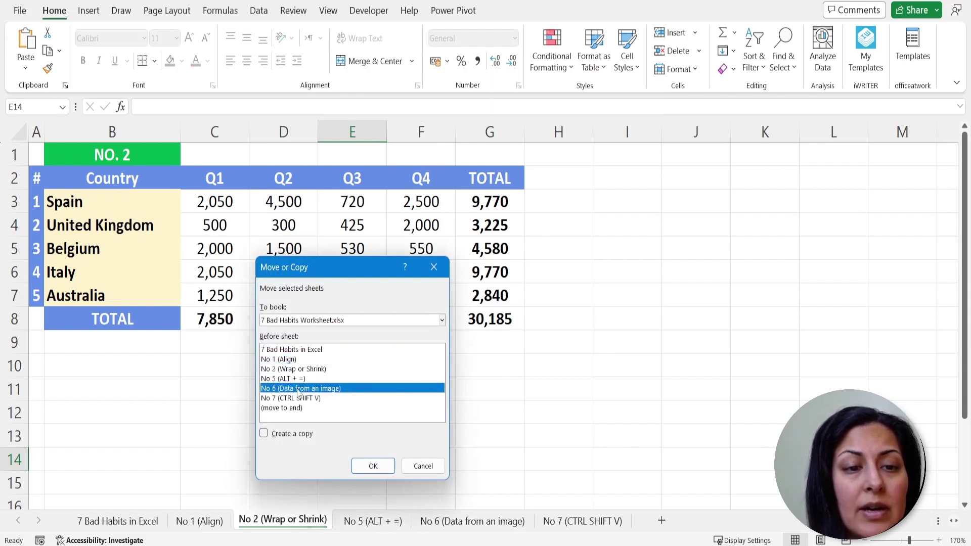
{"action": "left_click", "coordinate": [264, 434]}
{"action": "left_click", "coordinate": [372, 466]}
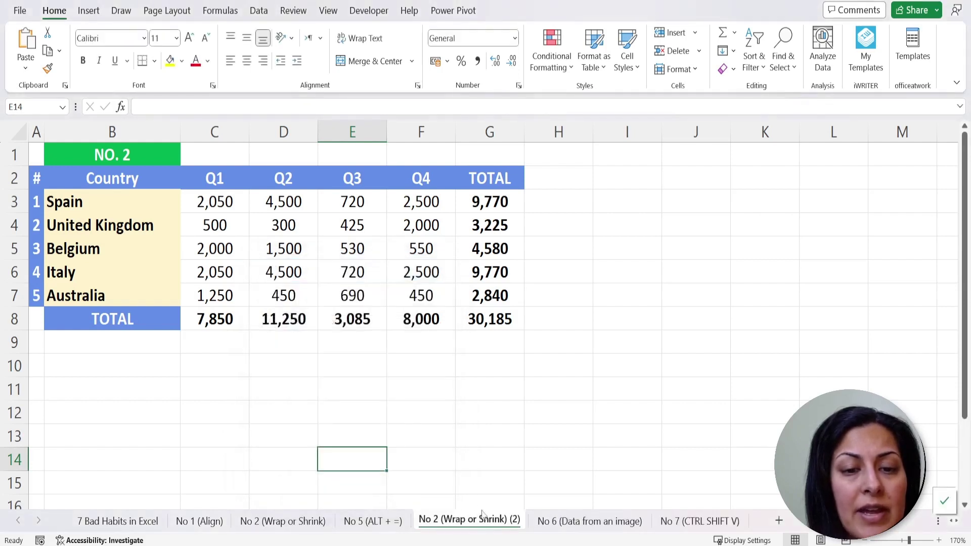
- Duplicate the original No 2 (Wrap or Shrink) sheet directly in the tab row, placing the copy before No 5 (ALT + =)
{"action": "key", "text": "Right"}
{"action": "key", "text": "Right"}
{"action": "left_click", "coordinate": [300, 521]}
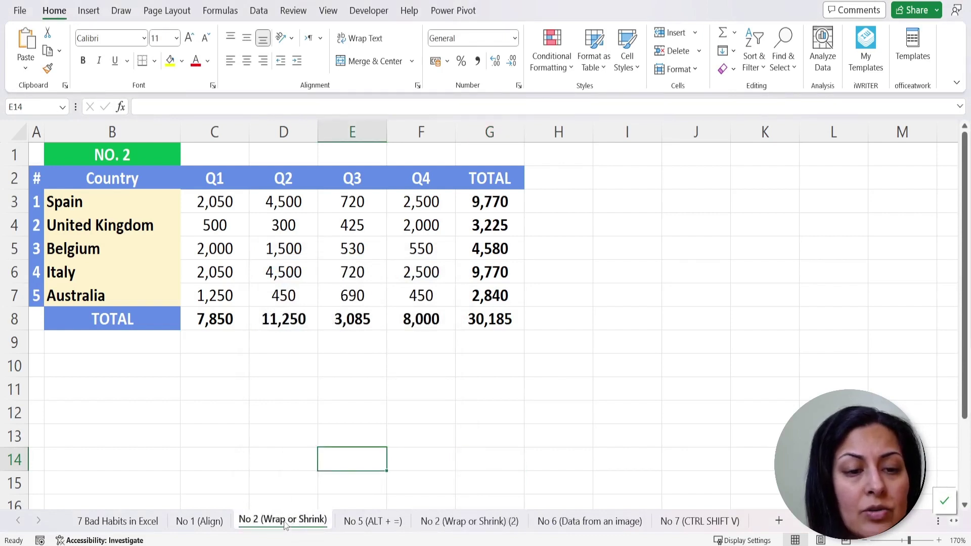
{"action": "left_click_drag", "start_coordinate": [286, 526], "coordinate": [337, 526]}
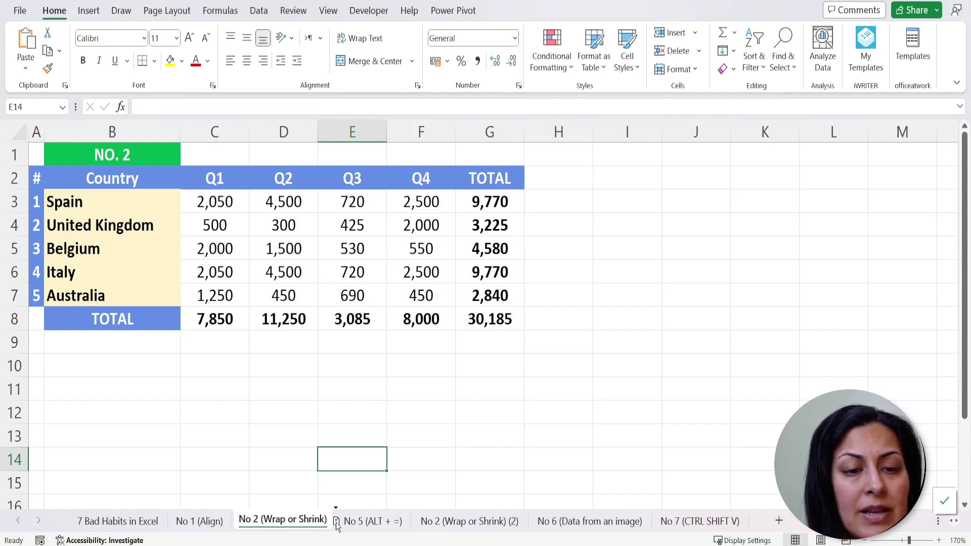
{"action": "left_click_drag", "start_coordinate": [337, 526], "coordinate": [338, 526]}
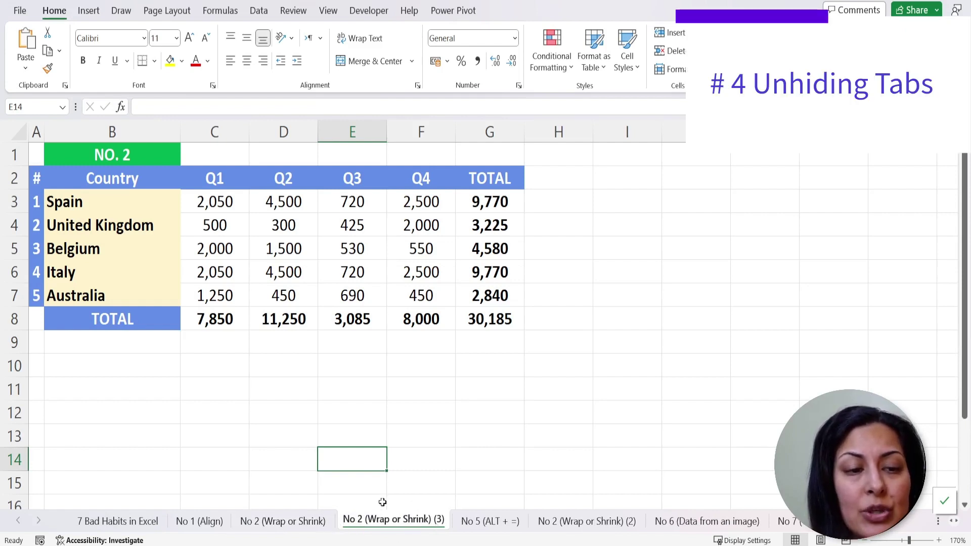
- Unhide Hidden_Sheet, Hidden_Sheet (2) and Hidden_Sheet (3) all at once
{"action": "right_click", "coordinate": [348, 526]}
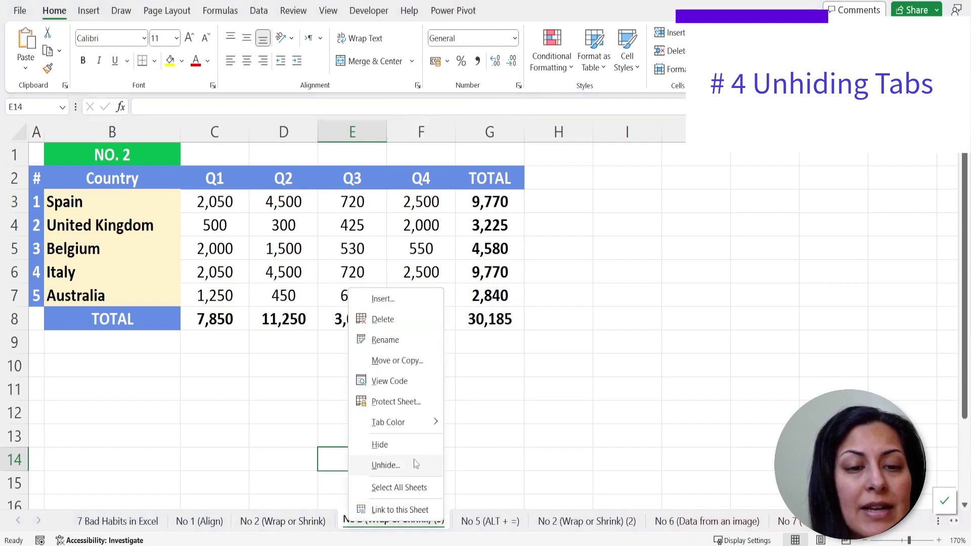
{"action": "left_click", "coordinate": [385, 465]}
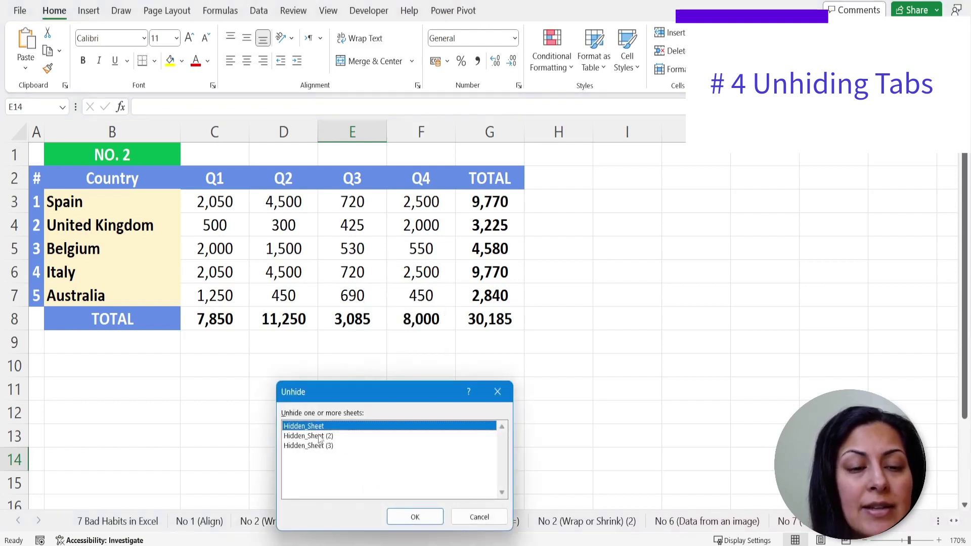
{"action": "left_click", "coordinate": [321, 437]}
{"action": "left_click", "coordinate": [325, 447]}
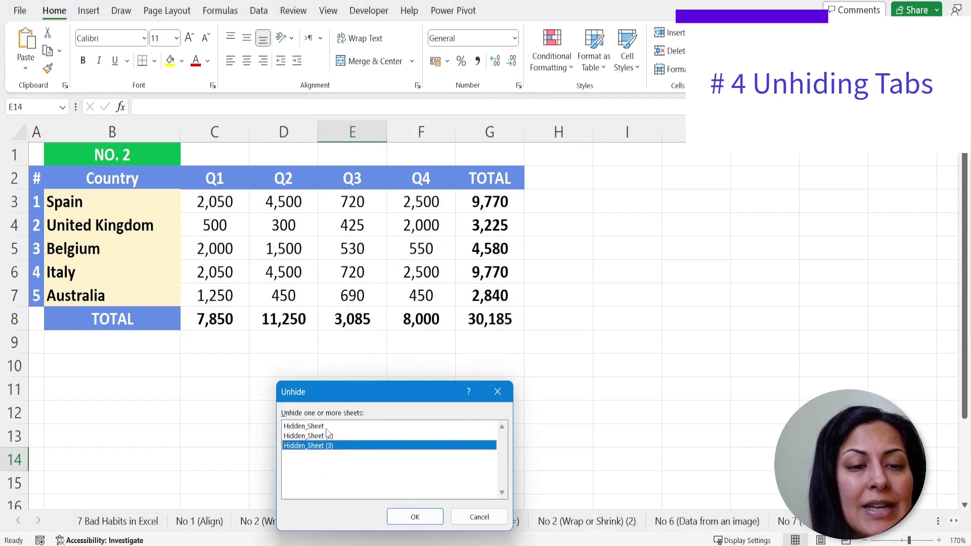
{"action": "left_click", "coordinate": [326, 427]}
{"action": "left_click_drag", "start_coordinate": [386, 387], "coordinate": [398, 303]}
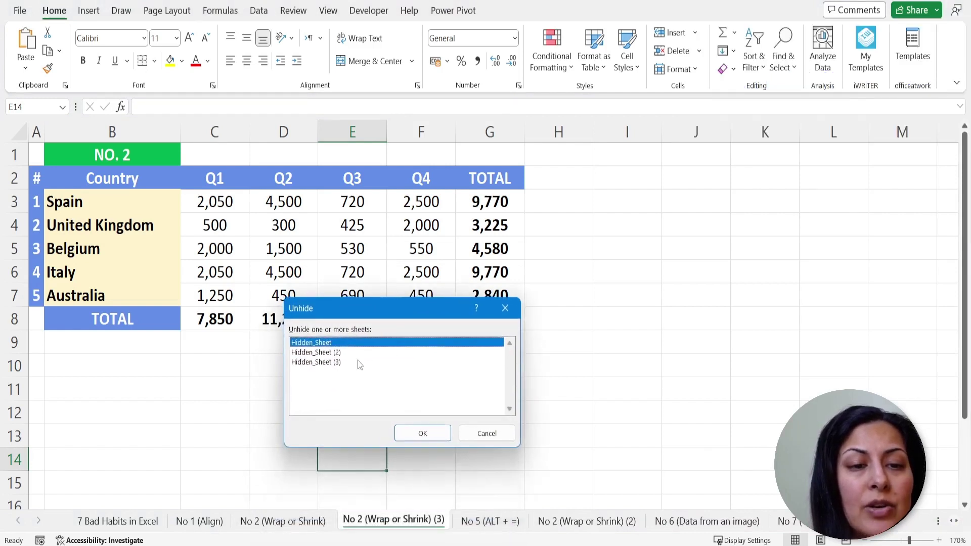
{"action": "left_click", "coordinate": [332, 362], "text": "ctrl"}
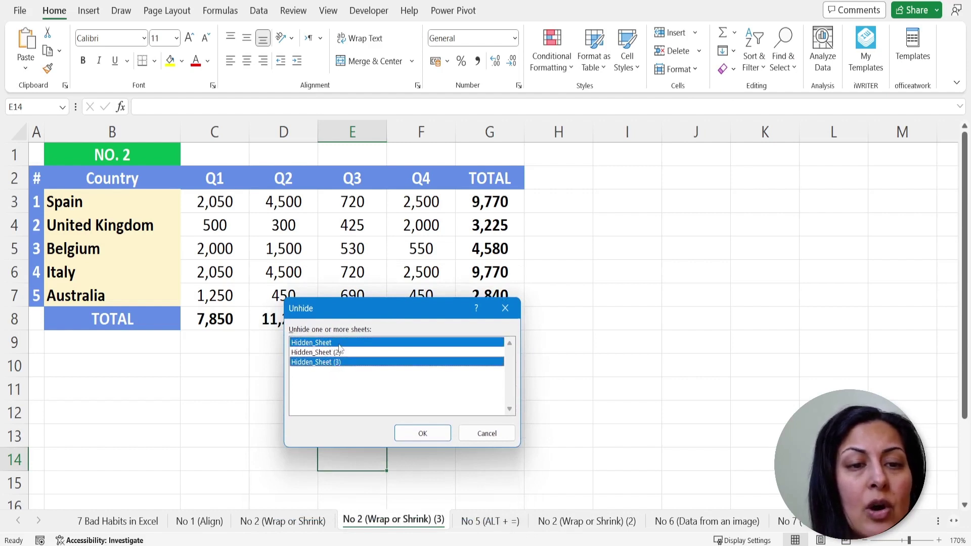
{"action": "left_click", "coordinate": [339, 346]}
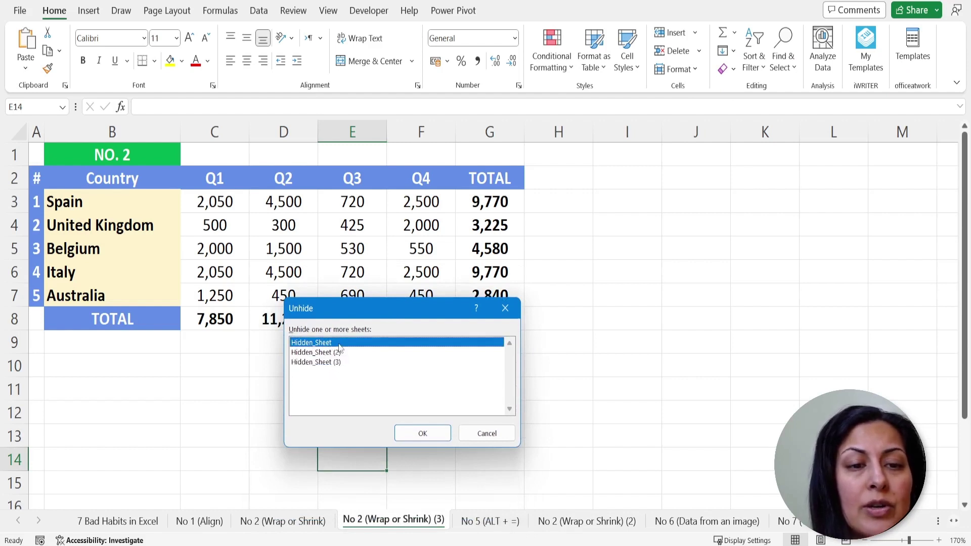
{"action": "left_click", "coordinate": [313, 362], "text": "shift"}
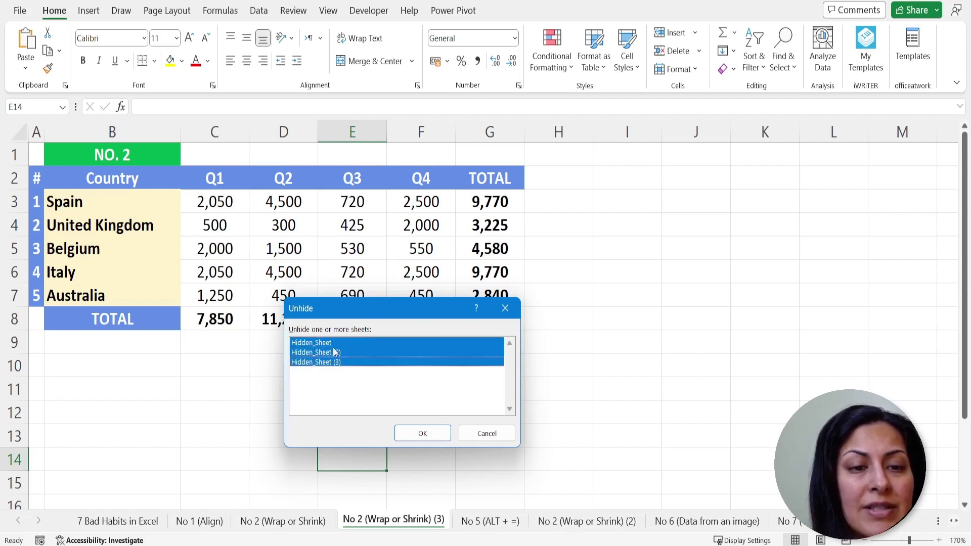
{"action": "left_click", "coordinate": [427, 438]}
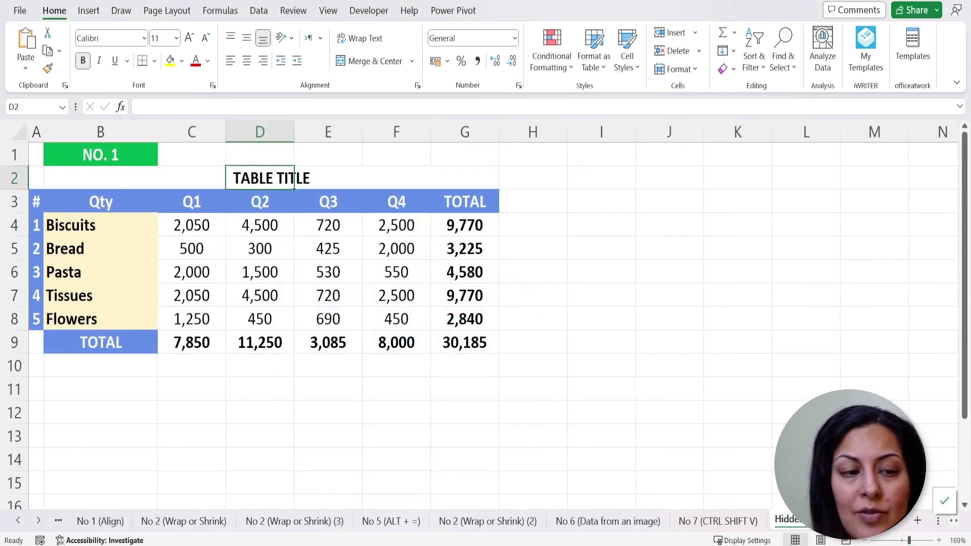
- Look over the unhidden sheets at the end of the tab row and open Hidden_Sheet (2)
{"action": "left_click", "coordinate": [39, 521]}
{"action": "left_click", "coordinate": [39, 521]}
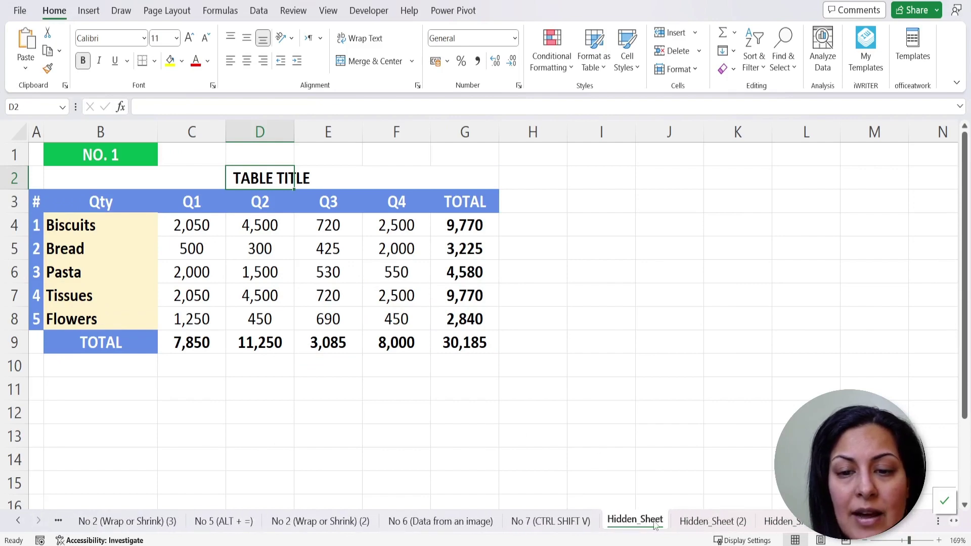
{"action": "left_click", "coordinate": [707, 522]}
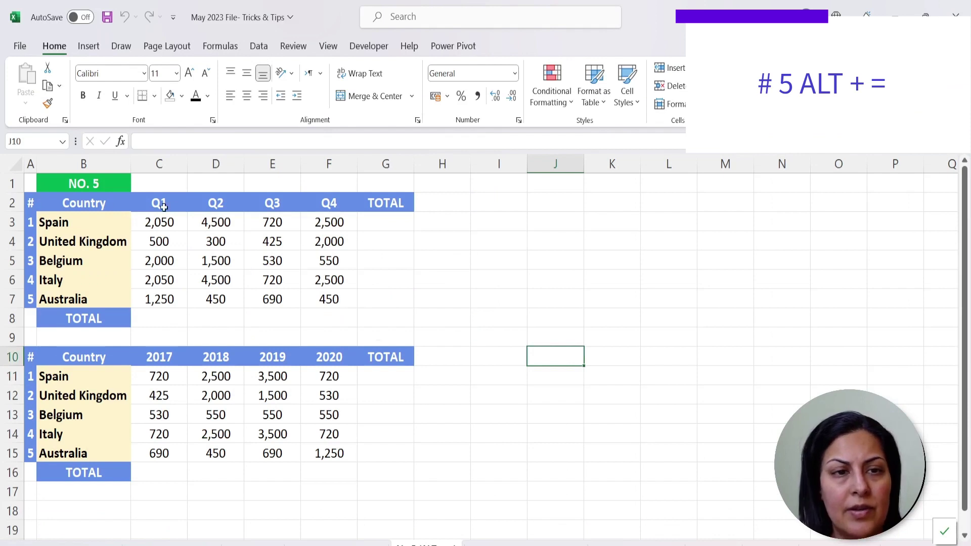
- Sum Spain's quarters C3:F3 in G3 with AutoSum and fill the formula down to G7
{"action": "left_click", "coordinate": [92, 188]}
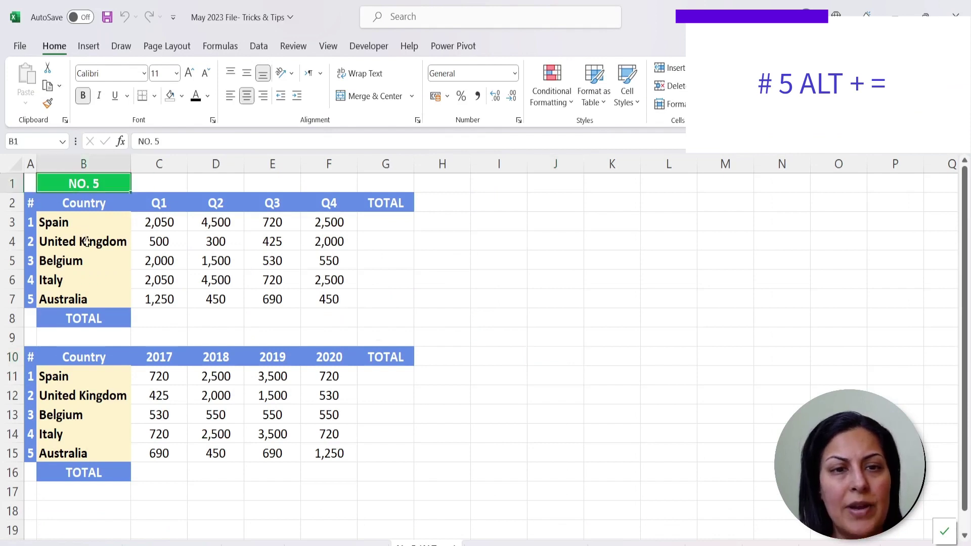
{"action": "left_click", "coordinate": [396, 223]}
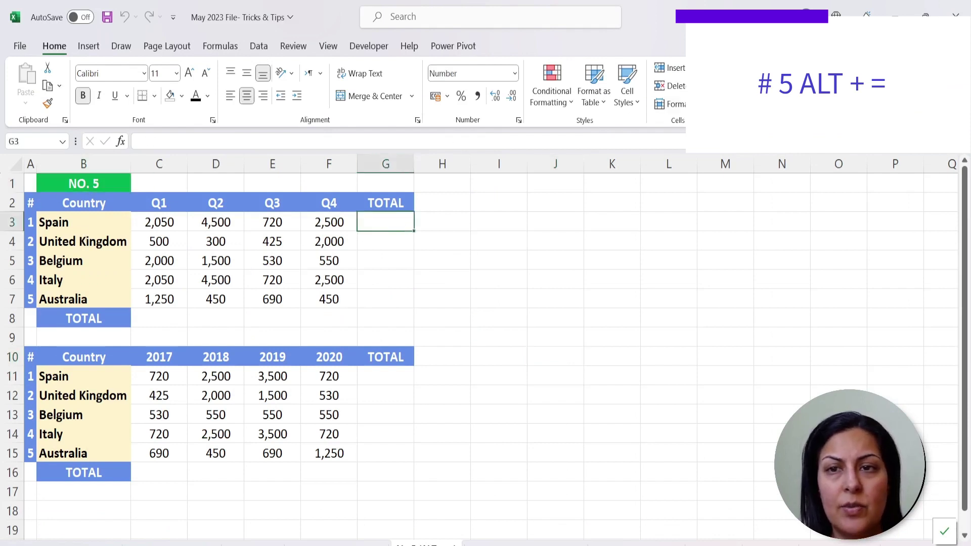
{"action": "key", "text": "alt+equal"}
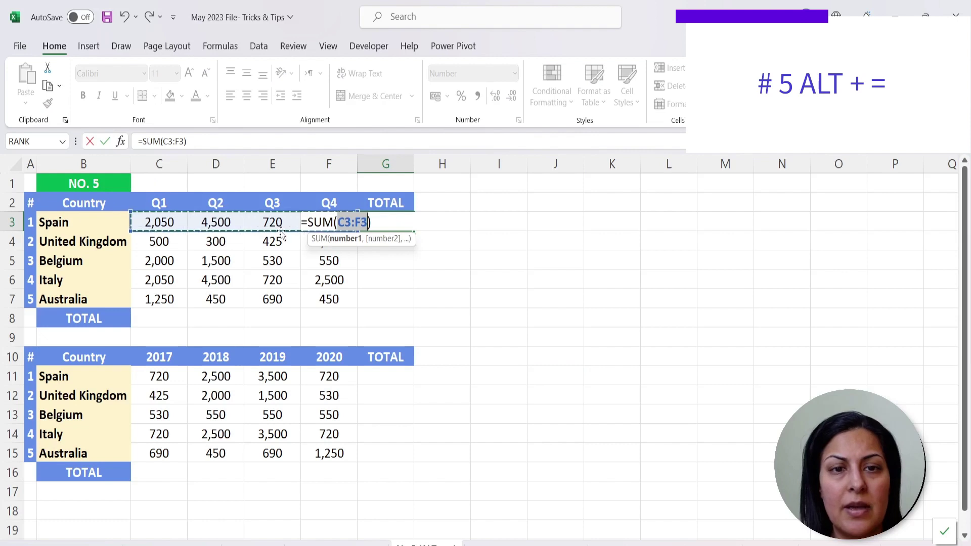
{"action": "key", "text": "Return"}
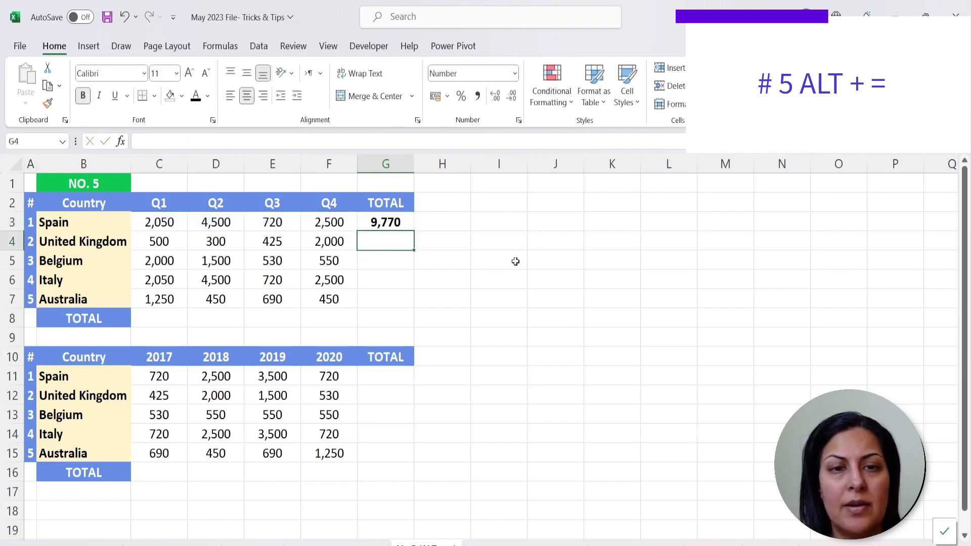
{"action": "left_click", "coordinate": [408, 226]}
{"action": "left_click_drag", "start_coordinate": [412, 235], "coordinate": [405, 302]}
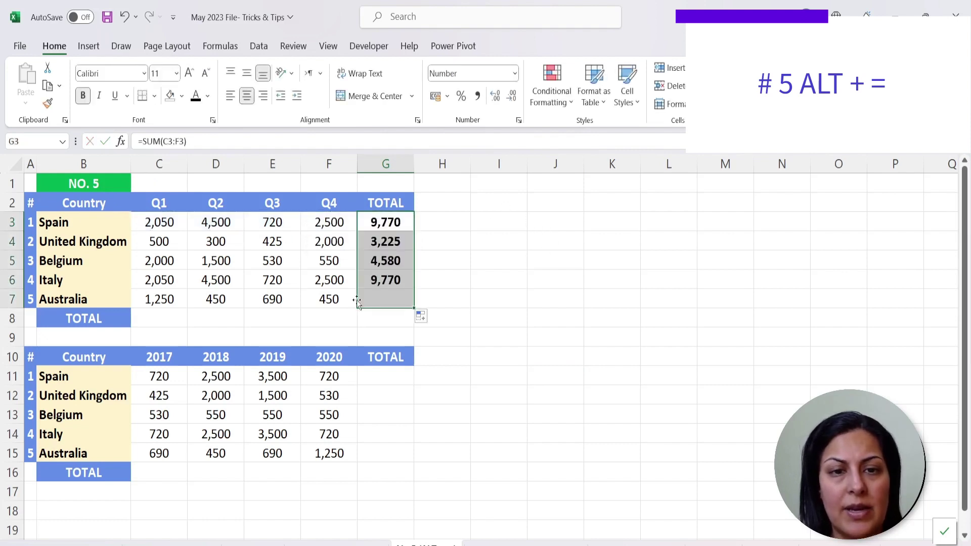
- Sum the Q1 column in C8 with AutoSum and fill the formula across to G8
{"action": "left_click", "coordinate": [170, 321]}
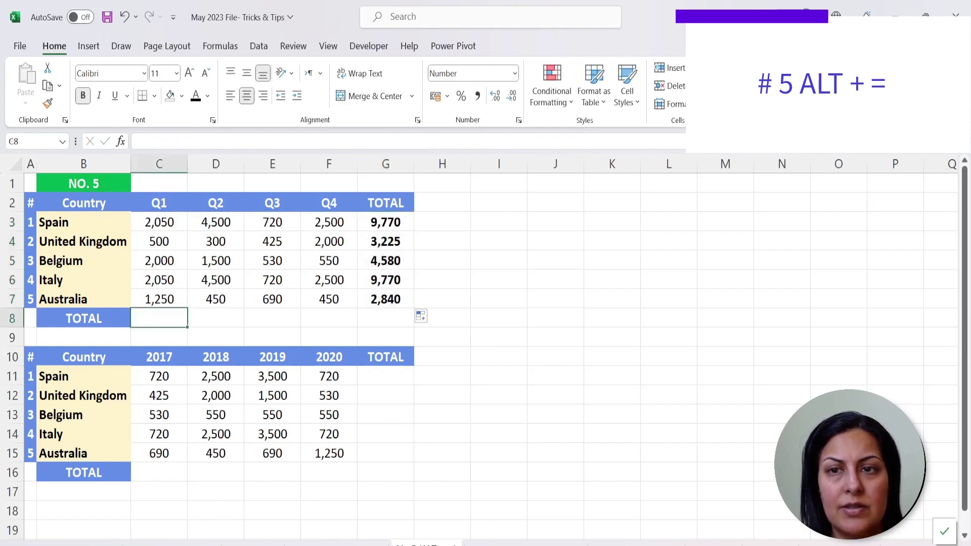
{"action": "key", "text": "alt+equal"}
{"action": "key", "text": "Return"}
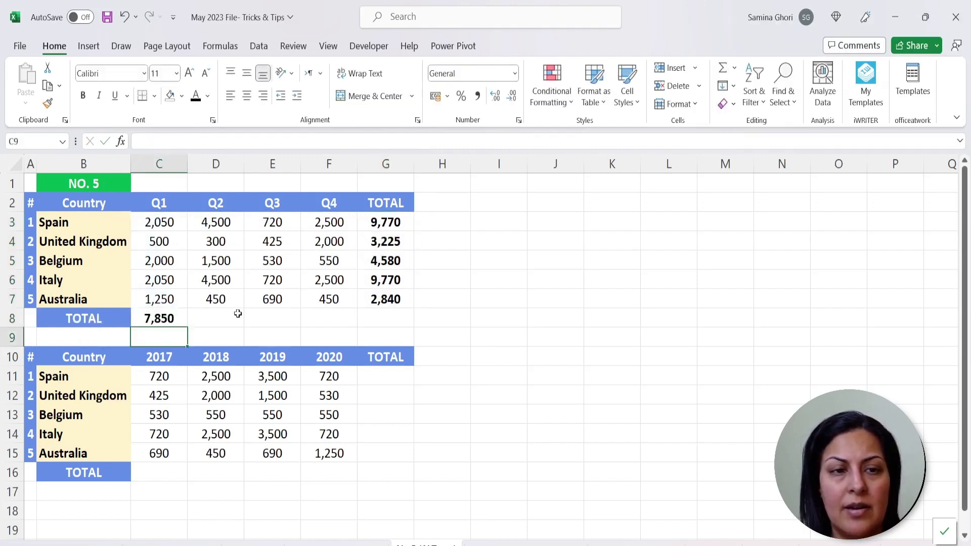
{"action": "left_click", "coordinate": [167, 319]}
{"action": "left_click_drag", "start_coordinate": [187, 327], "coordinate": [417, 293]}
{"action": "left_click", "coordinate": [431, 257]}
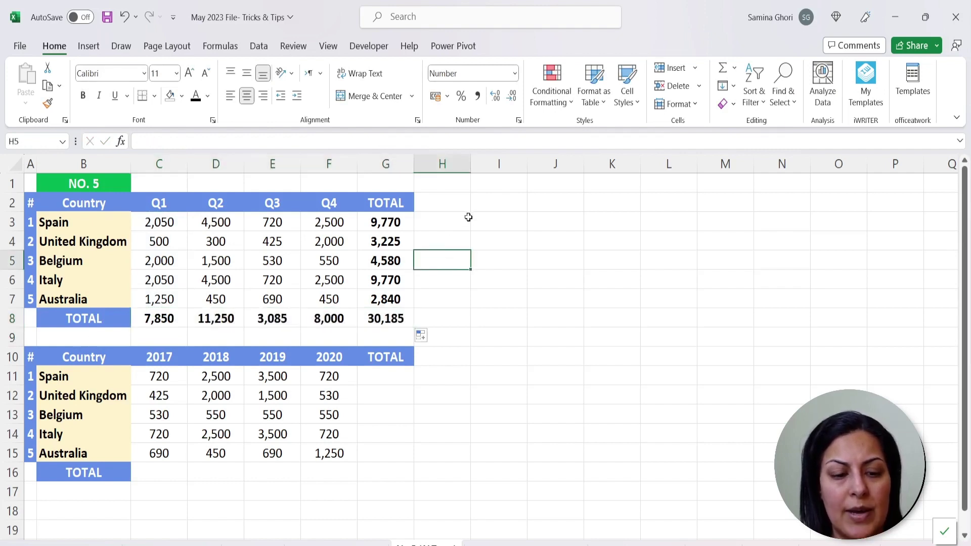
- Undo the totals entered in the first table, both the TOTAL row and the TOTAL column
{"action": "key", "text": "ctrl+z"}
{"action": "key", "text": "ctrl+z"}
{"action": "key", "text": "ctrl+z"}
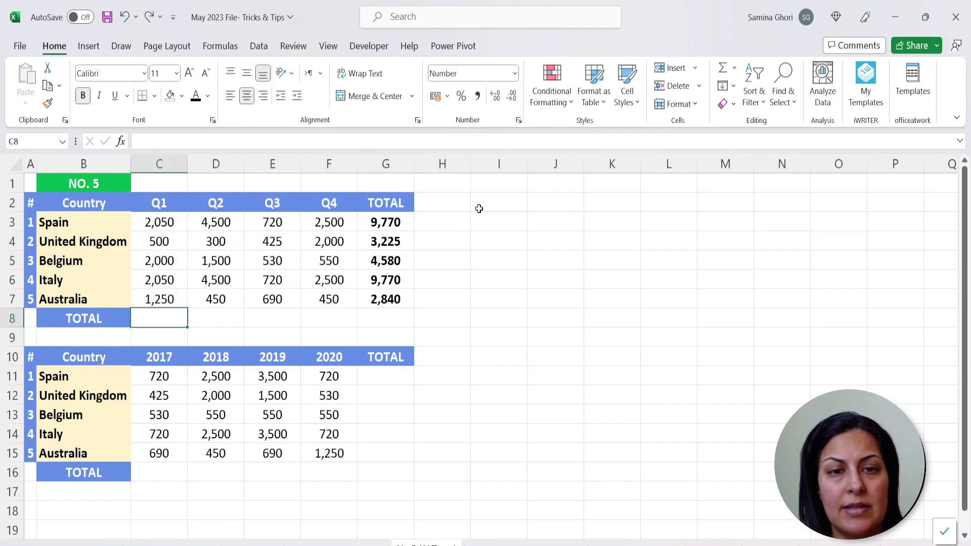
{"action": "key", "text": "ctrl+z"}
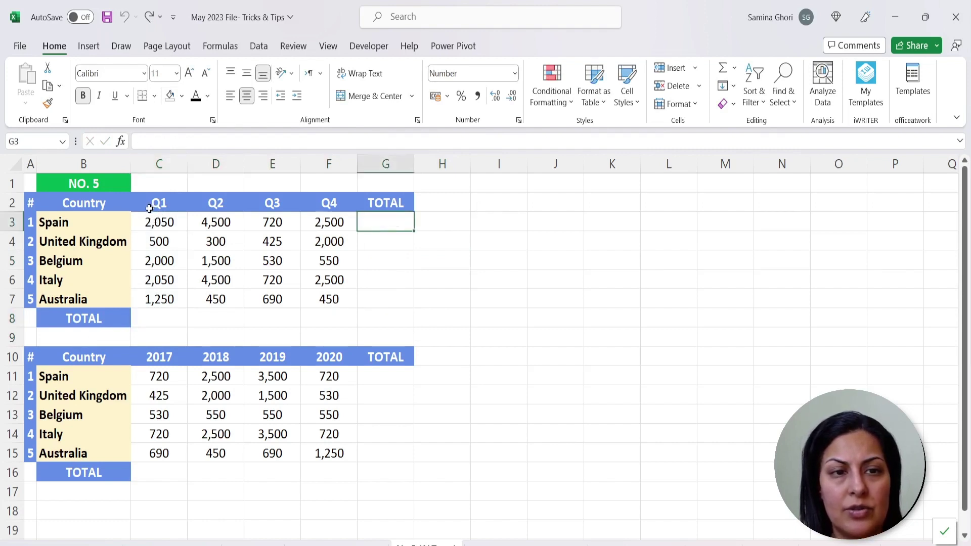
- Total both tables at once with AutoSum, covering C3:G8 and C11:G16 including their empty TOTAL rows and columns
{"action": "left_click_drag", "start_coordinate": [147, 221], "coordinate": [387, 317]}
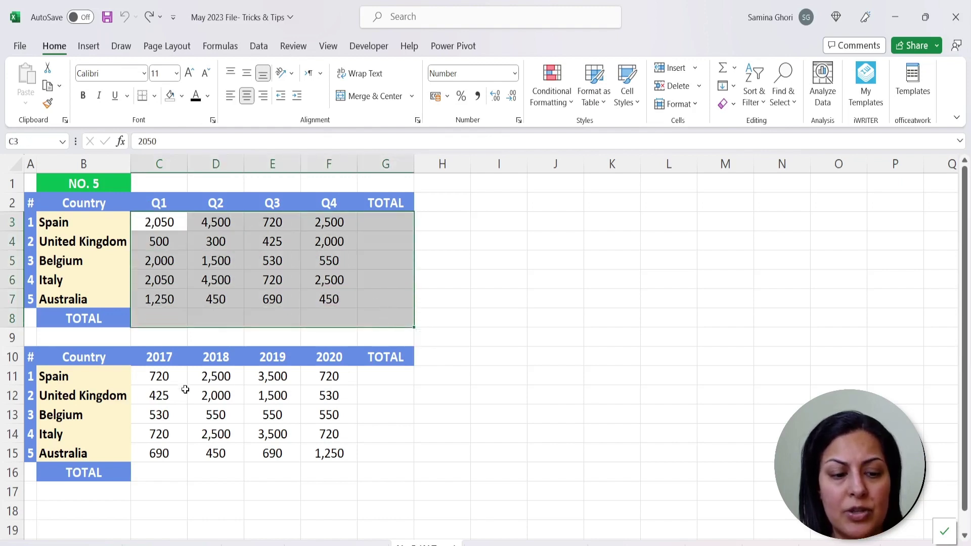
{"action": "left_click_drag", "start_coordinate": [165, 376], "coordinate": [382, 473], "text": "ctrl"}
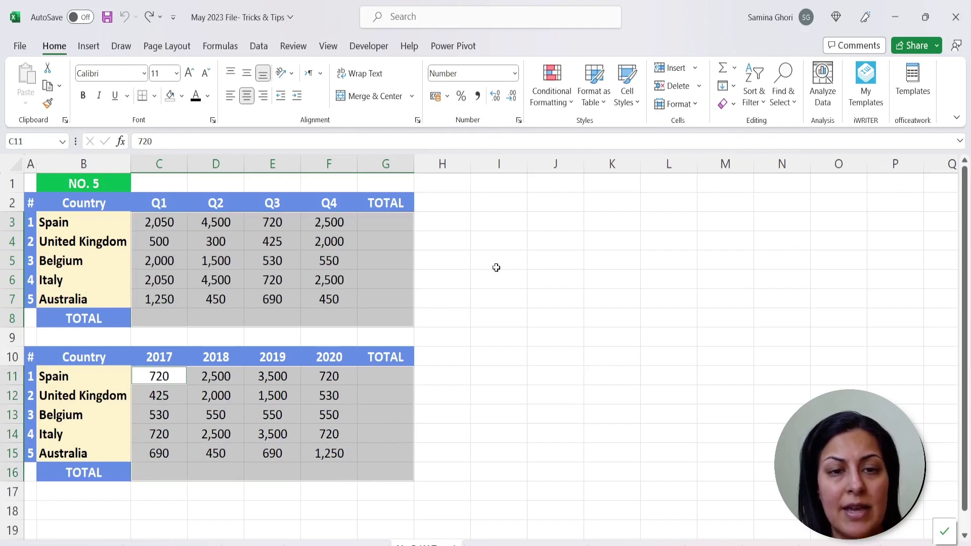
{"action": "key", "text": "alt+equal"}
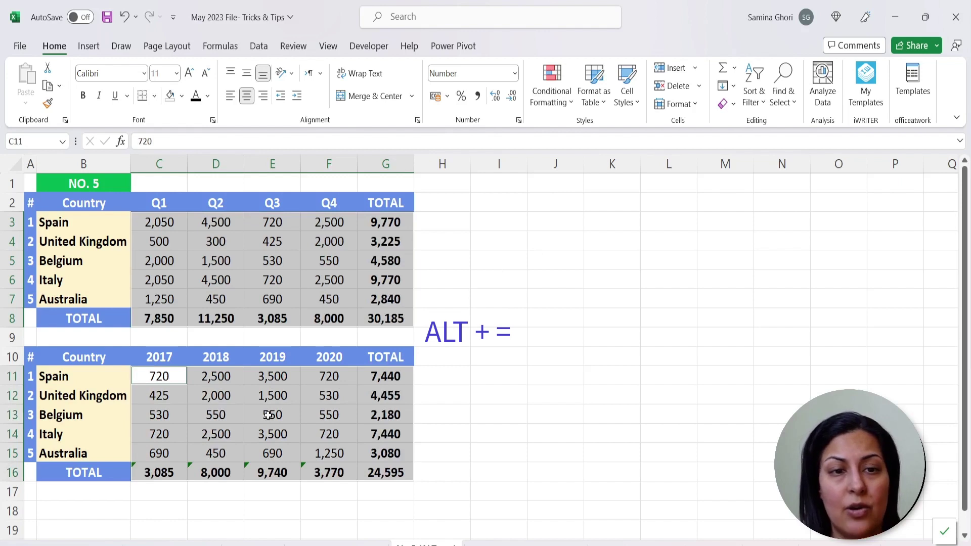
{"action": "left_click", "coordinate": [466, 354]}
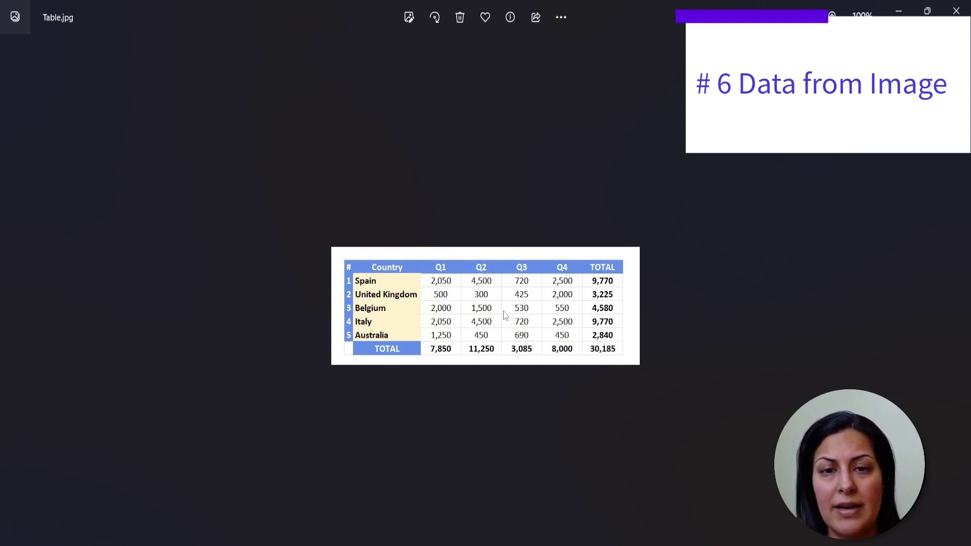
- Capture a screenshot of the whole country table shown in Table.jpg at 200% zoom
{"action": "scroll", "coordinate": [504, 315], "scroll_direction": "up", "scroll_amount": 2}
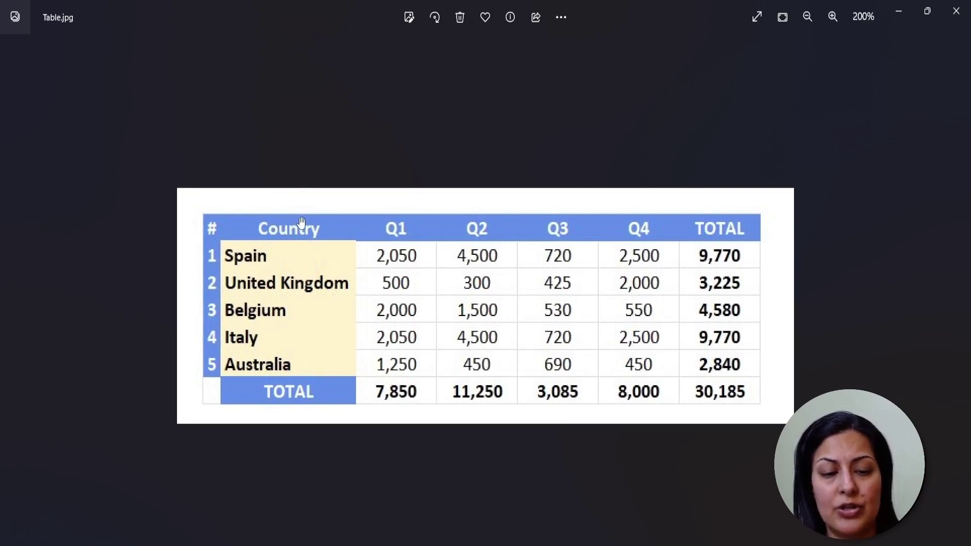
{"action": "key", "text": "super+shift+s"}
{"action": "left_click_drag", "start_coordinate": [178, 188], "coordinate": [792, 420]}
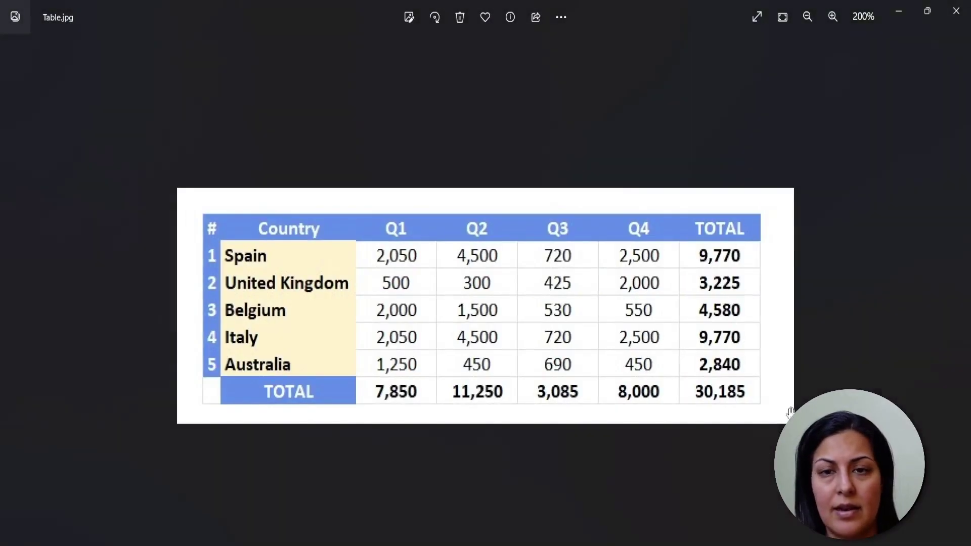
{"action": "key", "text": "ctrl+minus"}
- Switch to Excel, paste the table screenshot into the No 6 sheet and position it to the right of the empty cells
{"action": "key", "text": "alt+Tab"}
{"action": "left_click", "coordinate": [493, 233]}
{"action": "key", "text": "ctrl+v"}
{"action": "left_click_drag", "start_coordinate": [597, 331], "coordinate": [336, 266]}
{"action": "left_click_drag", "start_coordinate": [299, 227], "coordinate": [292, 181]}
- Enter "spAIN" manually in C2 beside the pasted table picture
{"action": "left_click", "coordinate": [130, 216]}
{"action": "type", "text": "spAIN"}
{"action": "key", "text": "Return"}
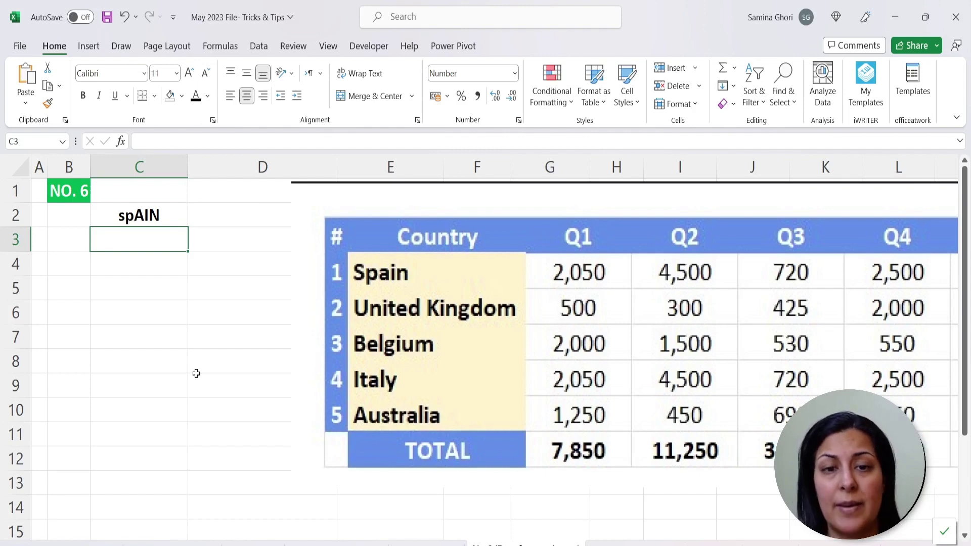
{"action": "left_click", "coordinate": [436, 360]}
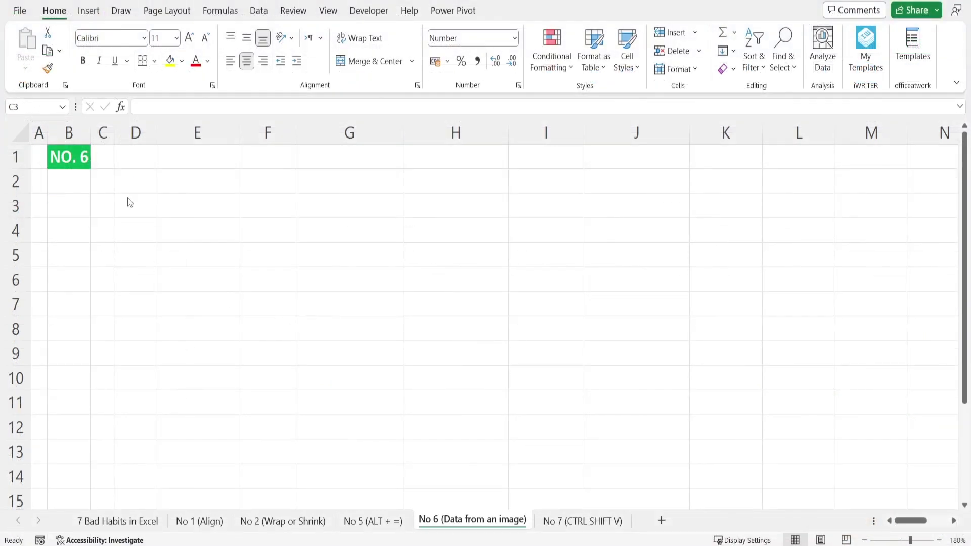
- Load the picture file Table from the Desktop as data from a picture, with D2 as the destination cell
{"action": "key", "text": "shift+Up"}
{"action": "left_click", "coordinate": [127, 181]}
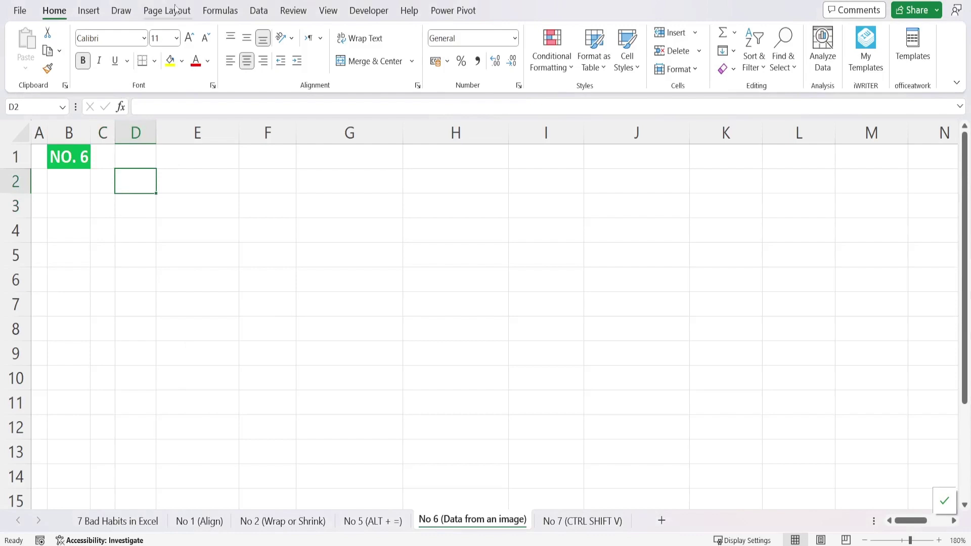
{"action": "left_click", "coordinate": [260, 11]}
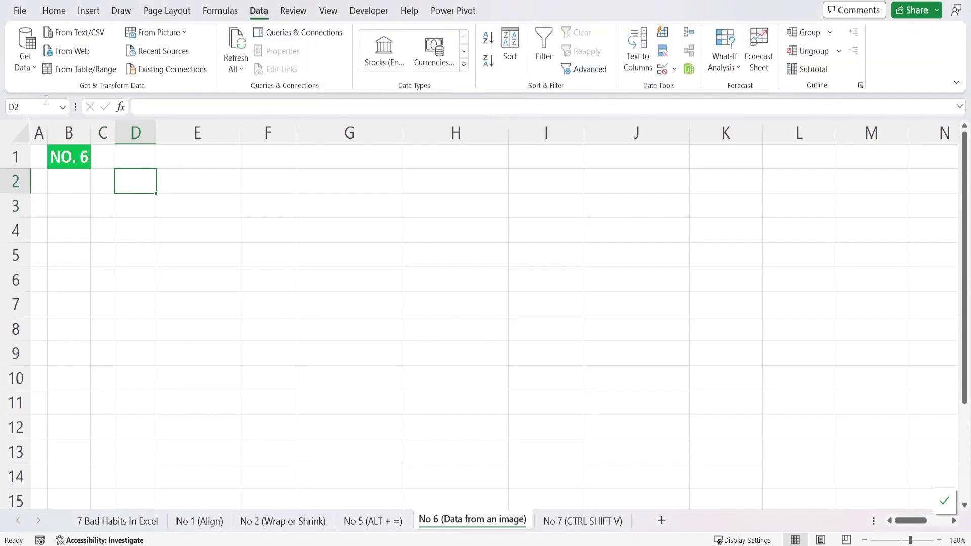
{"action": "left_click", "coordinate": [183, 34]}
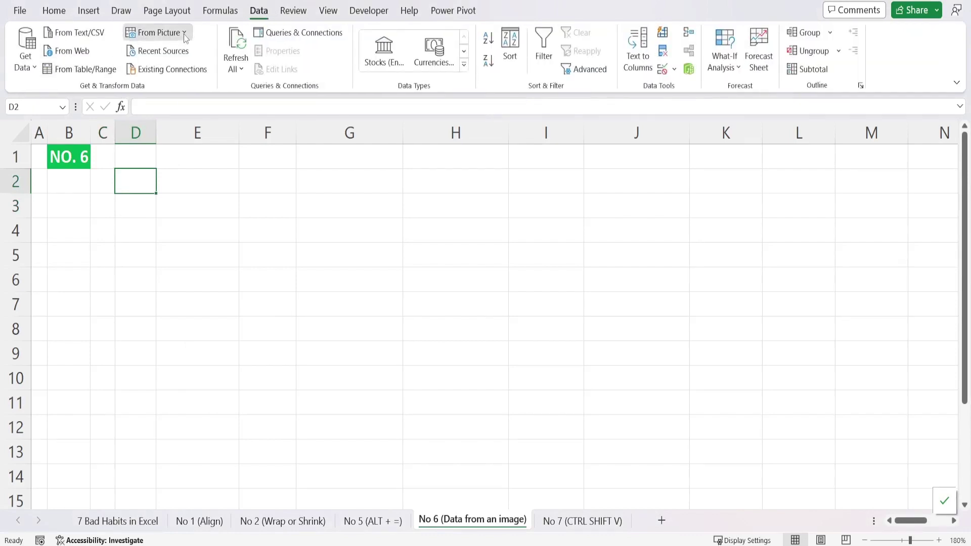
{"action": "left_click", "coordinate": [172, 53]}
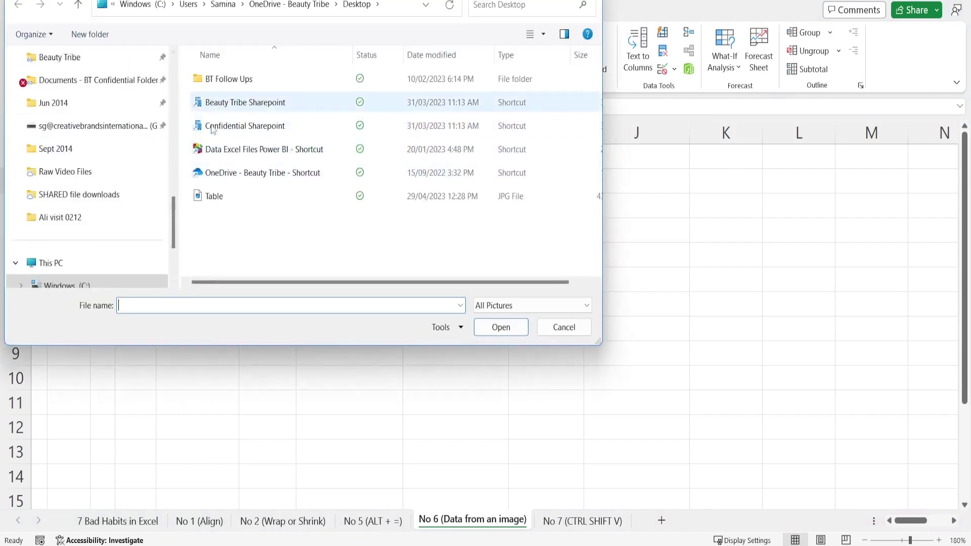
{"action": "left_click", "coordinate": [205, 198]}
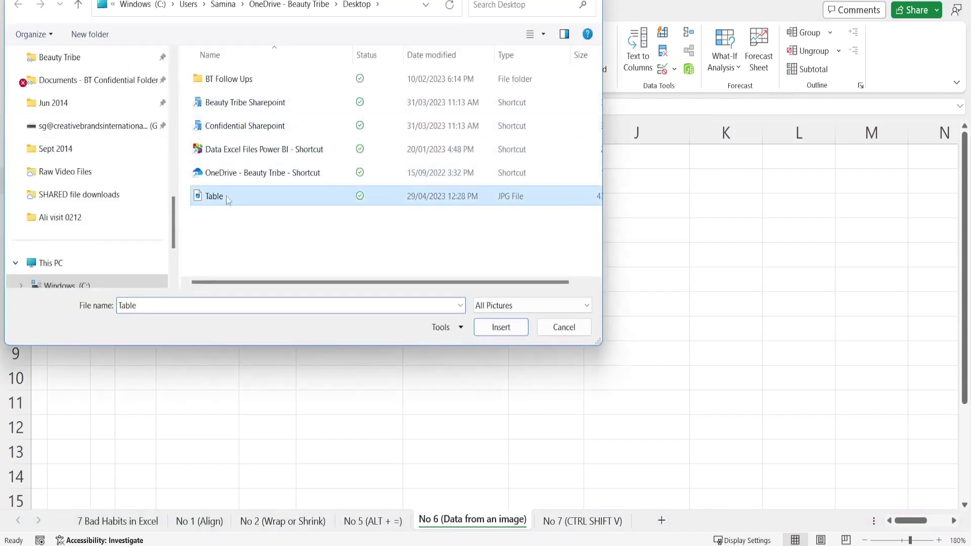
{"action": "left_click", "coordinate": [501, 328]}
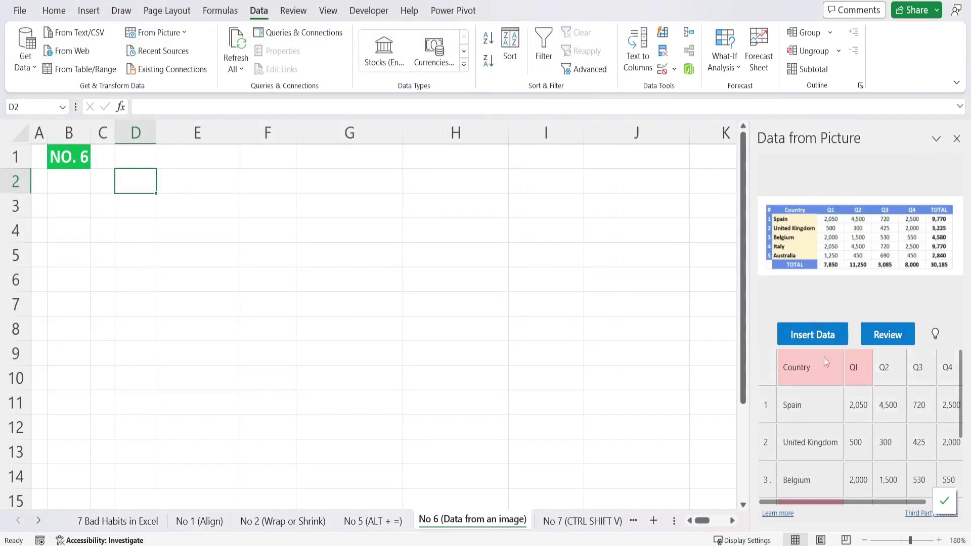
- Review the low-confidence cells of the picture data, accepting Country and Italy and correcting the quarter heading to Q1
{"action": "mouse_move", "coordinate": [815, 371]}
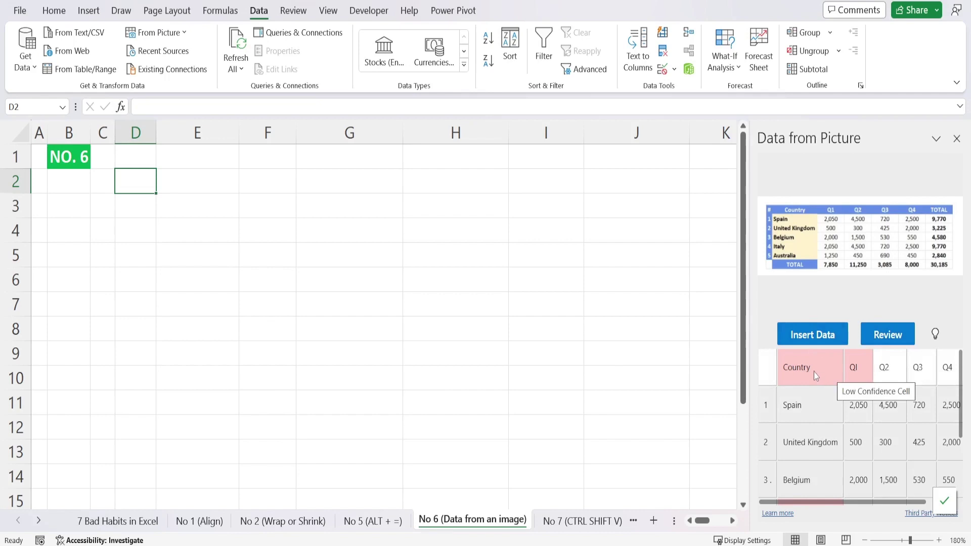
{"action": "left_click", "coordinate": [885, 337]}
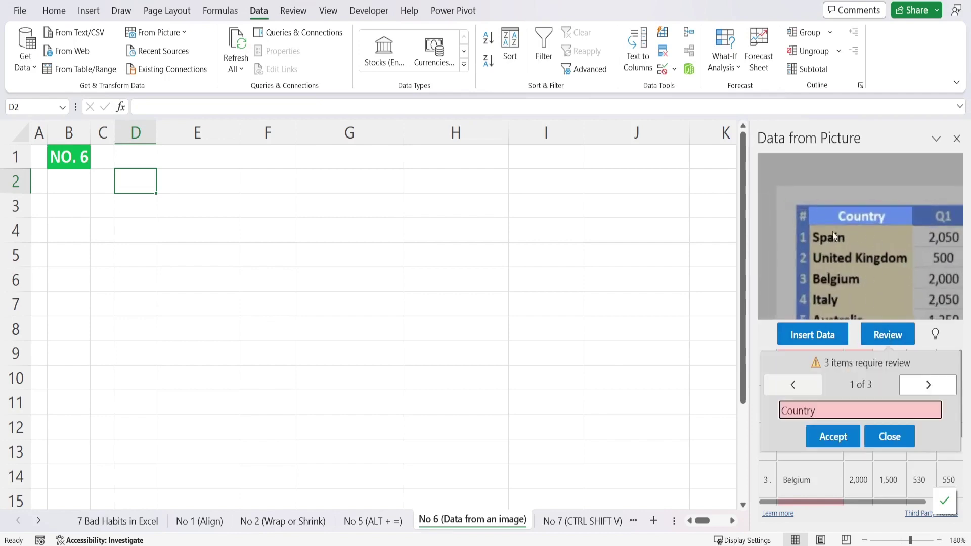
{"action": "left_click", "coordinate": [832, 439]}
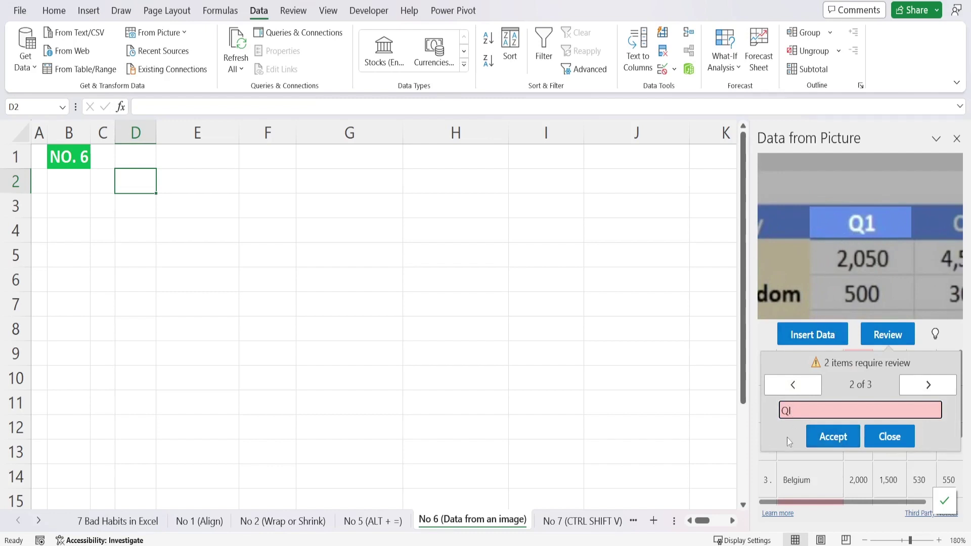
{"action": "key", "text": "BackSpace"}
{"action": "type", "text": "1"}
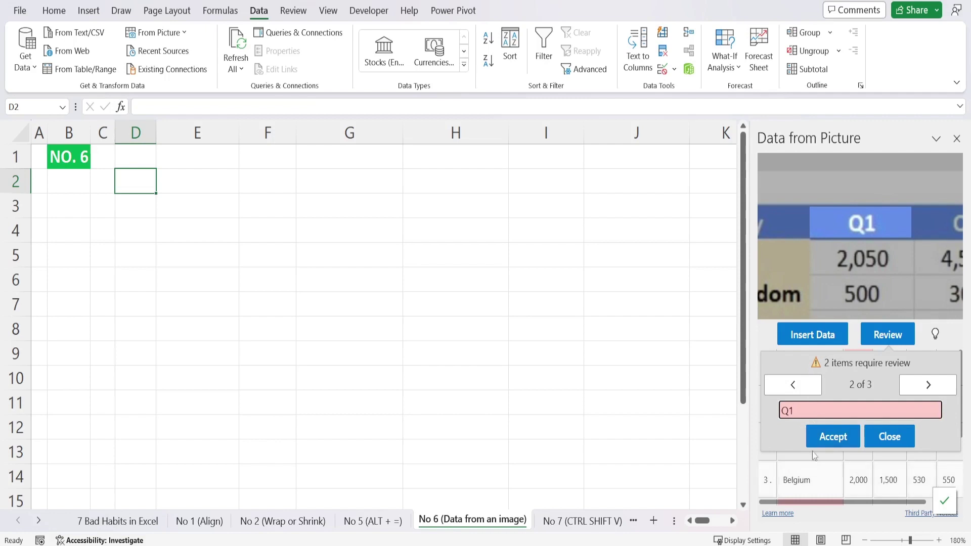
{"action": "left_click", "coordinate": [834, 438]}
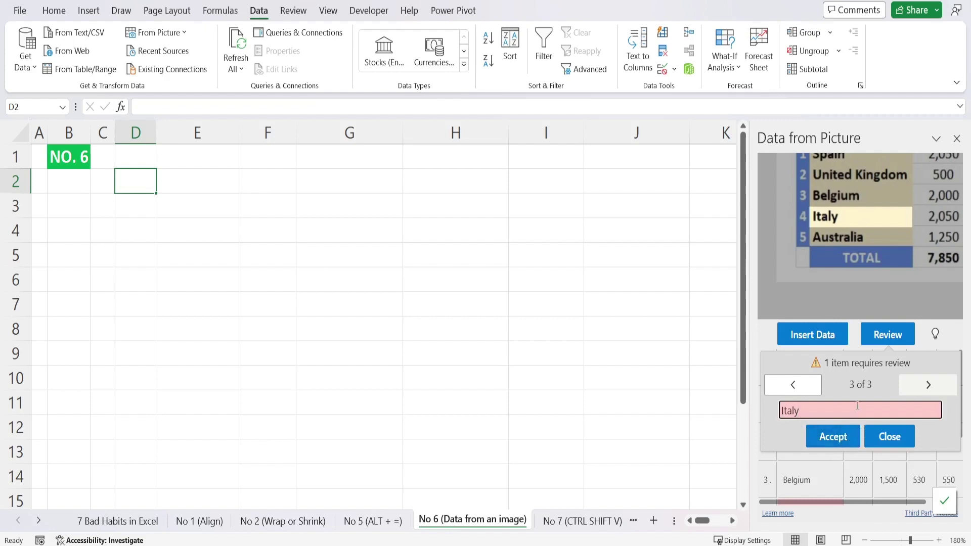
{"action": "left_click", "coordinate": [853, 443]}
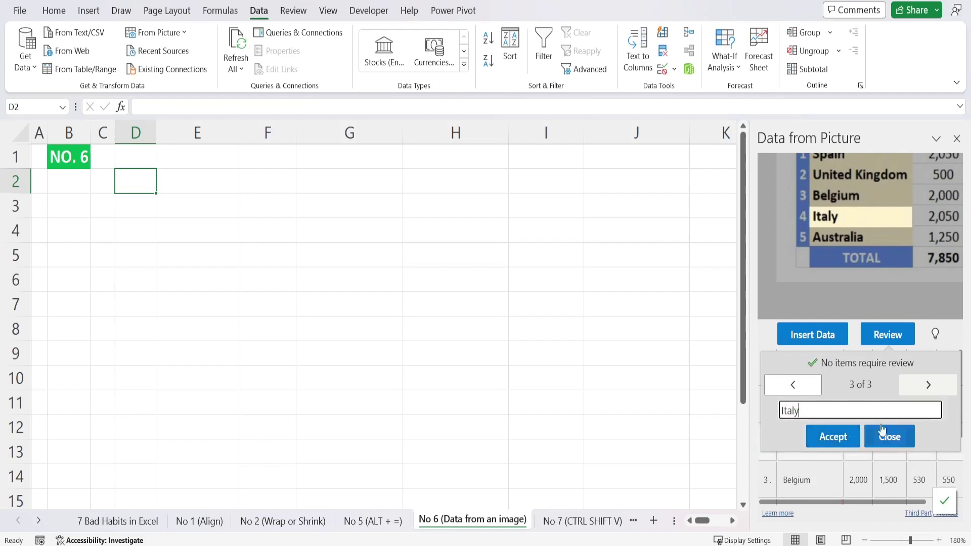
- Insert the reviewed picture data into the sheet starting at D2
{"action": "left_click", "coordinate": [822, 344]}
{"action": "left_click", "coordinate": [822, 343]}
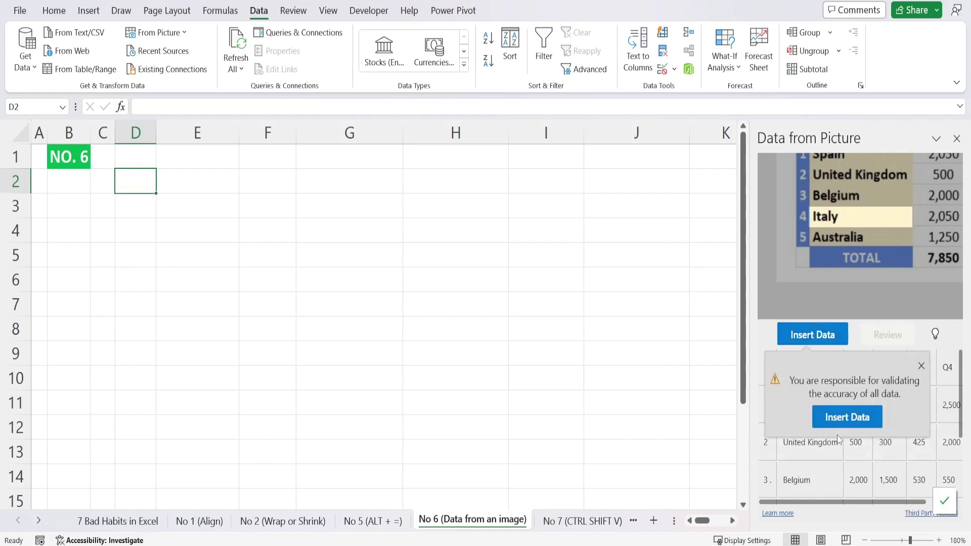
{"action": "left_click", "coordinate": [854, 420]}
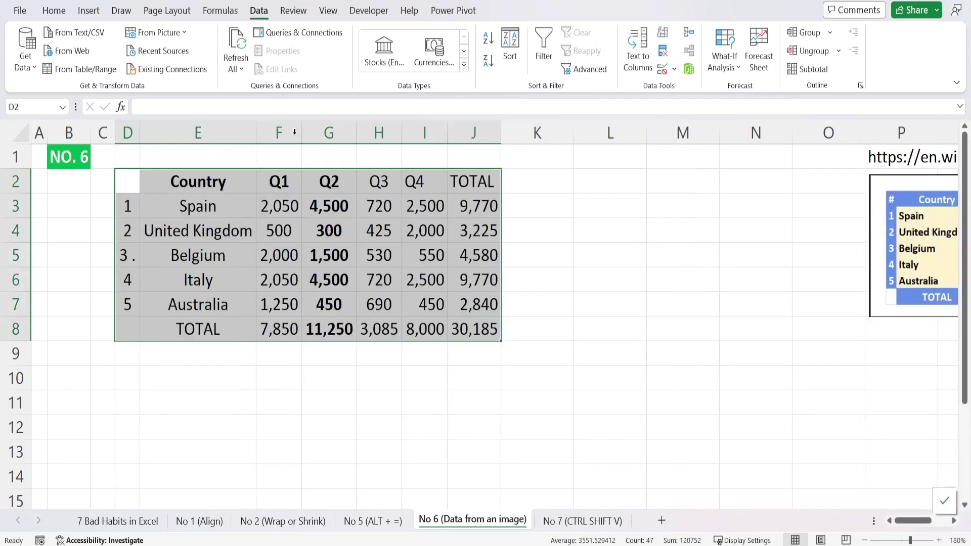
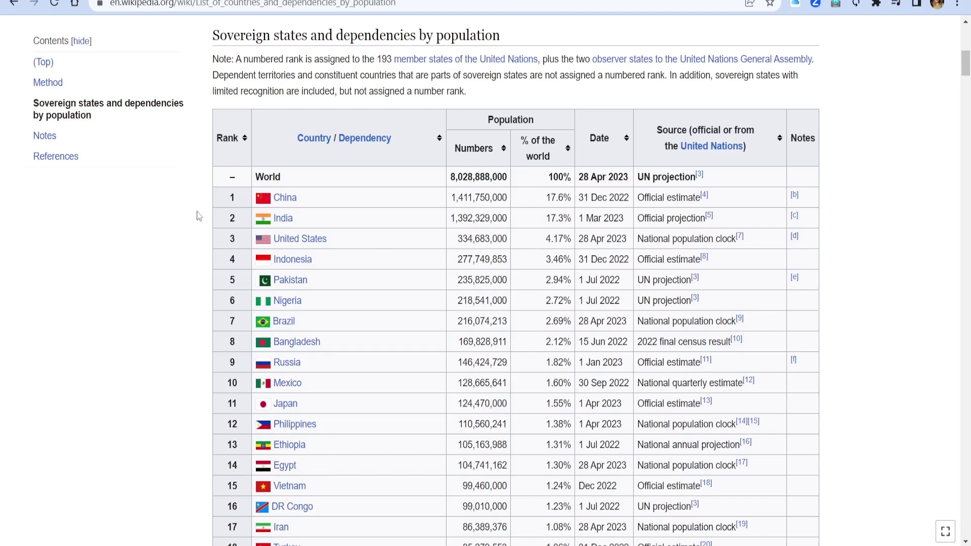
- Capture a screenshot of the Wikipedia population table from Rank to Date, covering the header down to the United States row
{"action": "key", "text": "super+shift+s"}
{"action": "left_click_drag", "start_coordinate": [209, 107], "coordinate": [634, 248]}
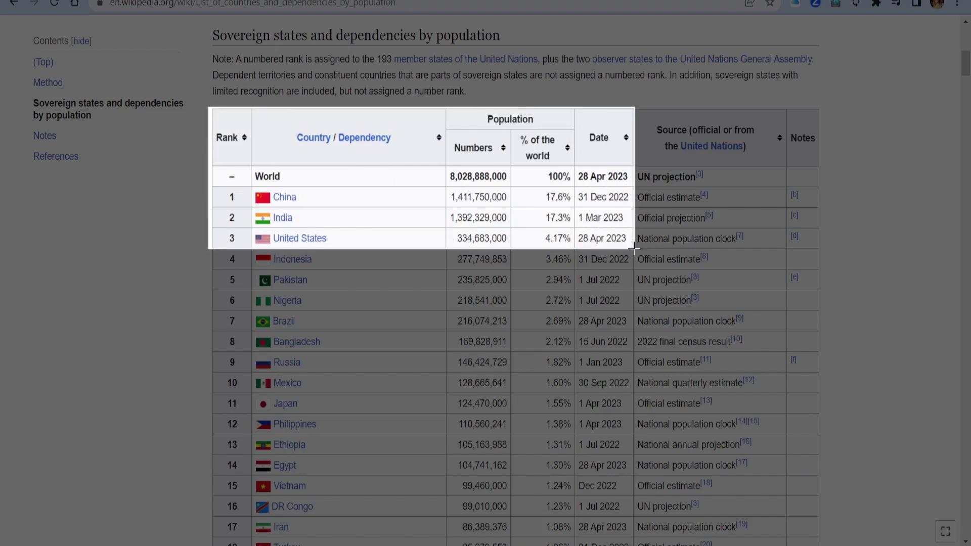
{"action": "left_click_drag", "start_coordinate": [635, 248], "coordinate": [634, 249]}
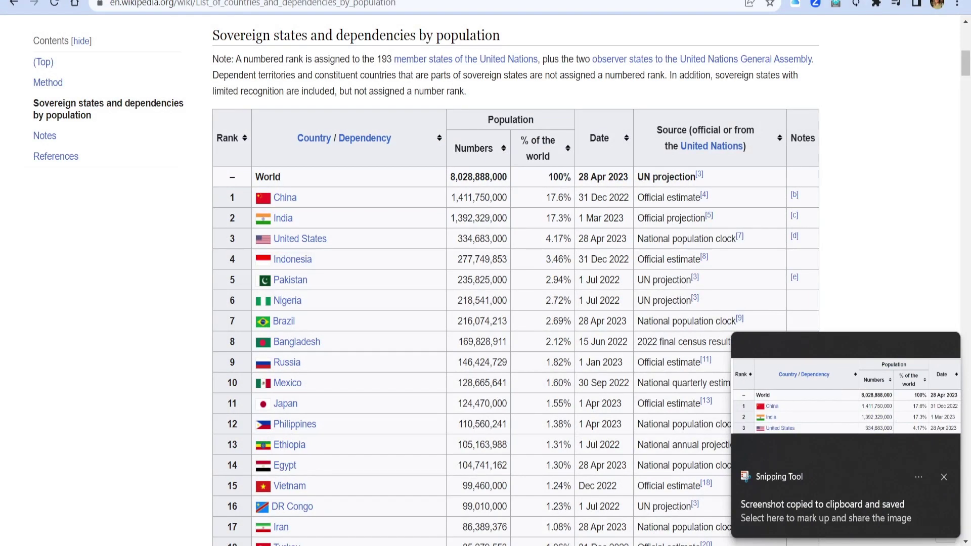
- Switch to Excel and load the clipboard screenshot as data from a picture, with C2 as the destination cell
{"action": "key", "text": "alt+Tab"}
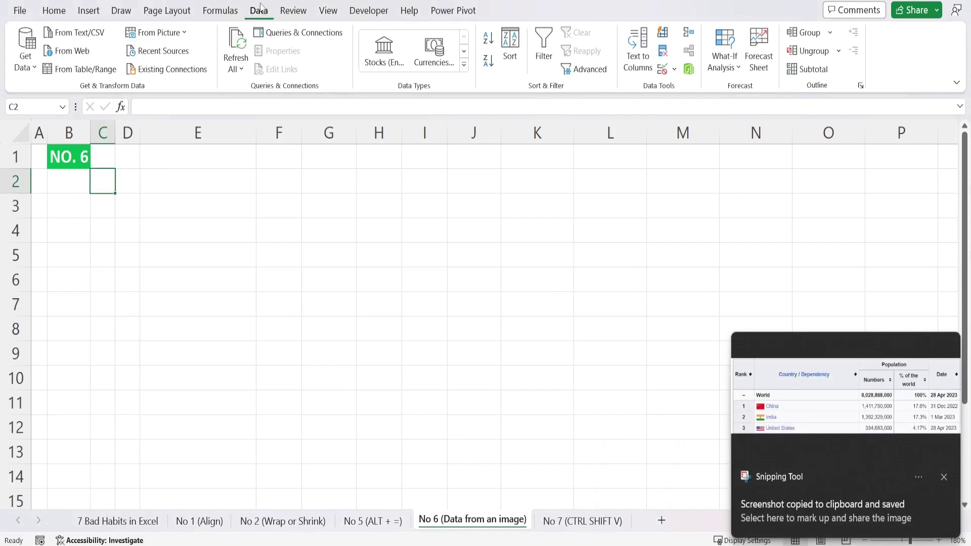
{"action": "left_click", "coordinate": [182, 35]}
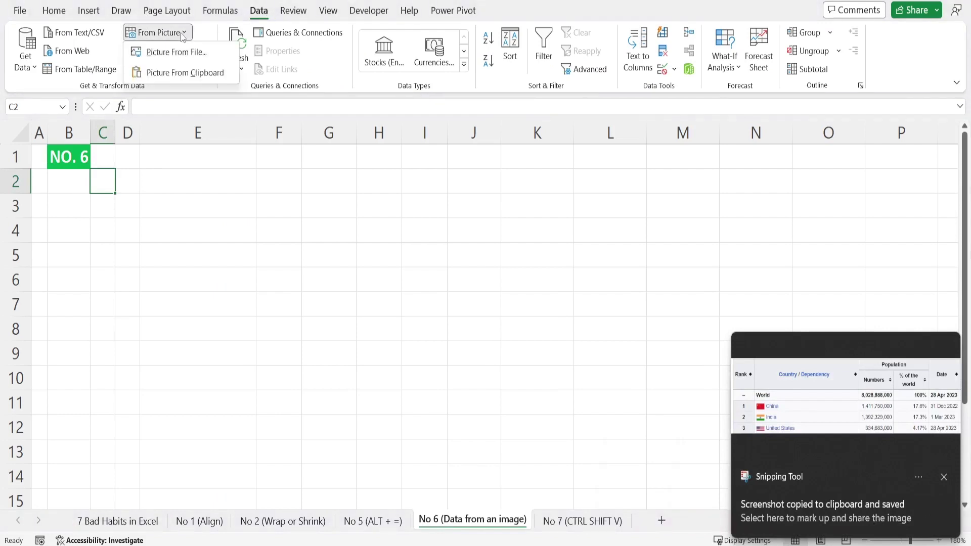
{"action": "left_click", "coordinate": [190, 76]}
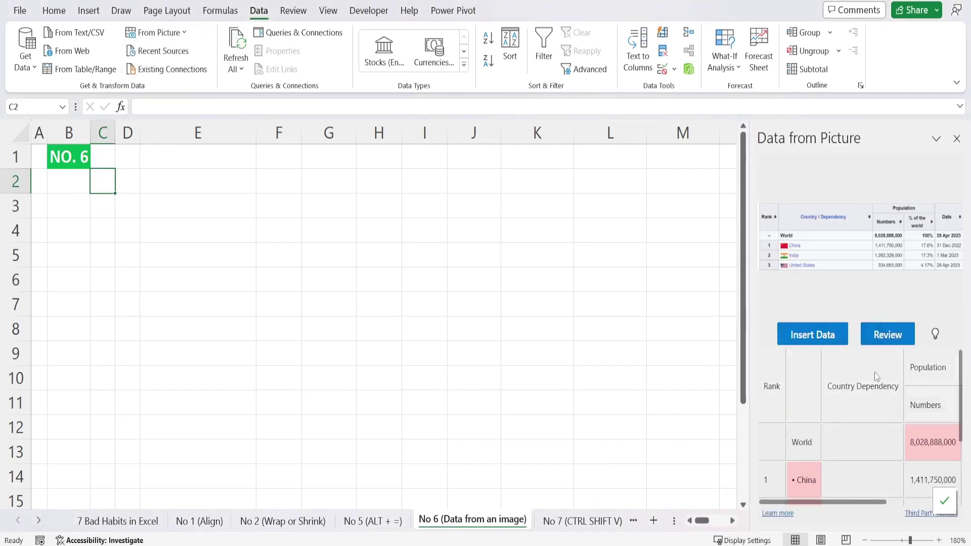
- Review the flagged picture data, accepting 8,028,888,000 and 28 Apr 2023 and removing the stray bullet before China
{"action": "left_click", "coordinate": [892, 338]}
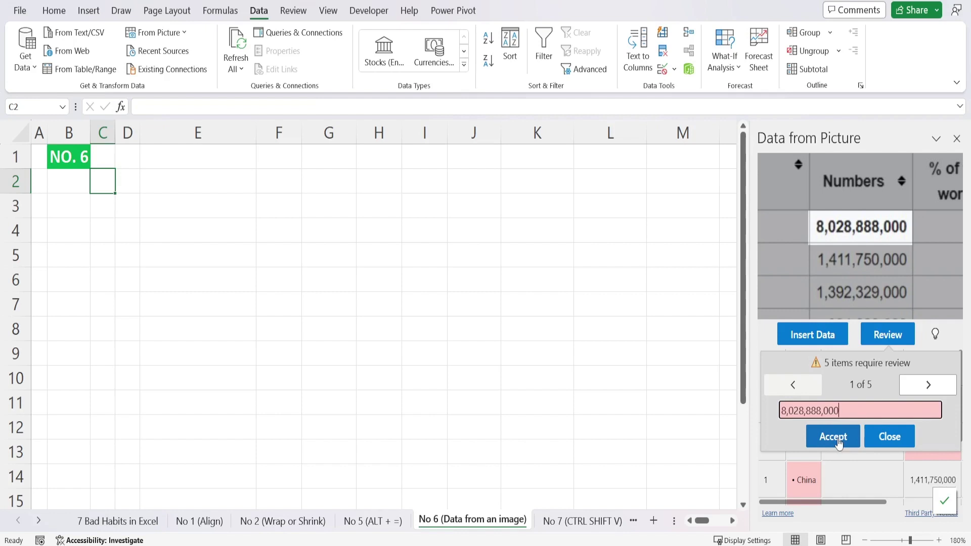
{"action": "left_click", "coordinate": [838, 441]}
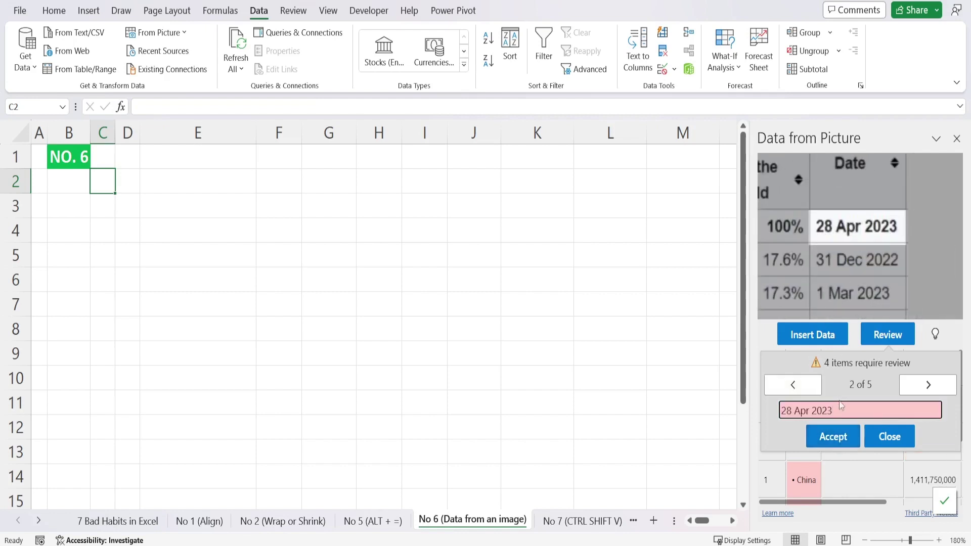
{"action": "left_click", "coordinate": [844, 444]}
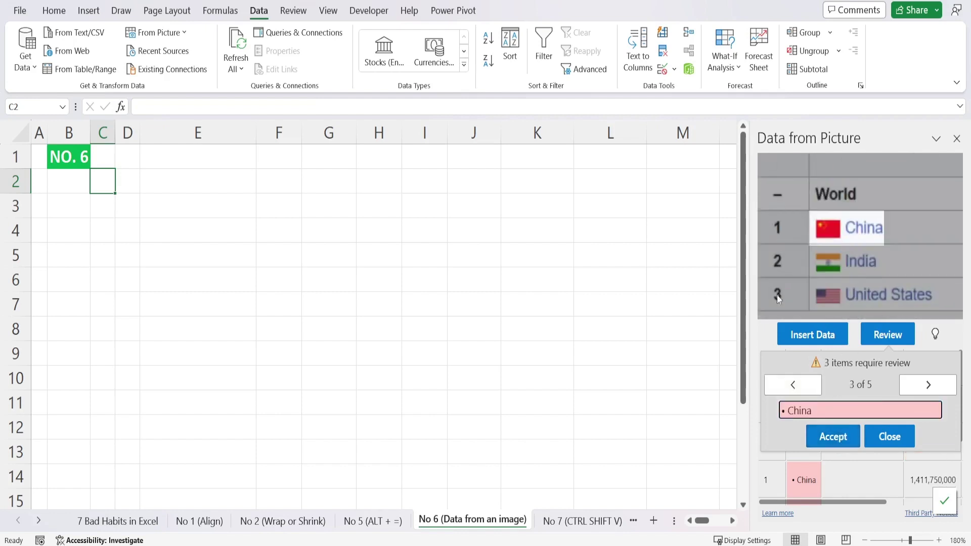
{"action": "left_click_drag", "start_coordinate": [787, 409], "coordinate": [766, 407]}
{"action": "key", "text": "BackSpace"}
{"action": "left_click", "coordinate": [833, 438]}
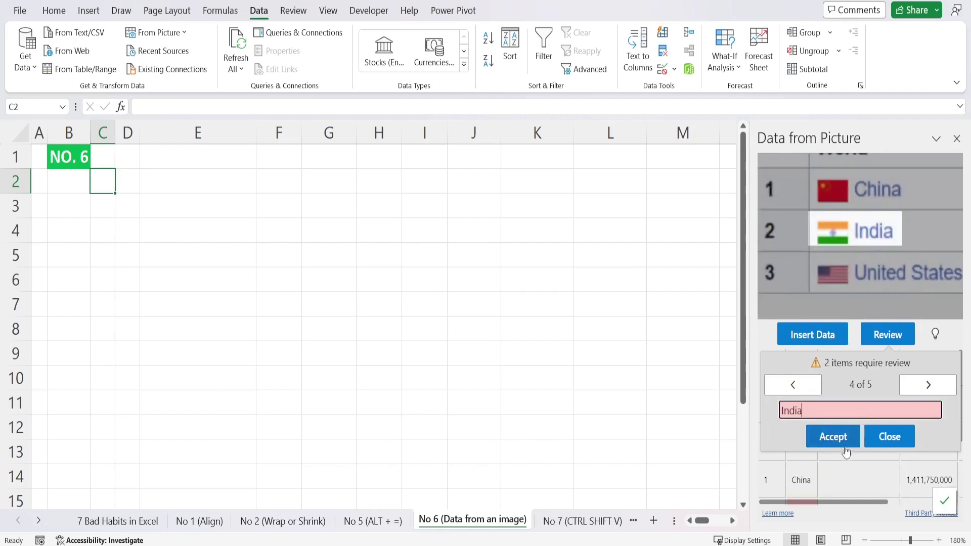
- Finish the review by accepting India and correcting the last country to United States, and insert the data starting at C2
{"action": "left_click", "coordinate": [849, 438]}
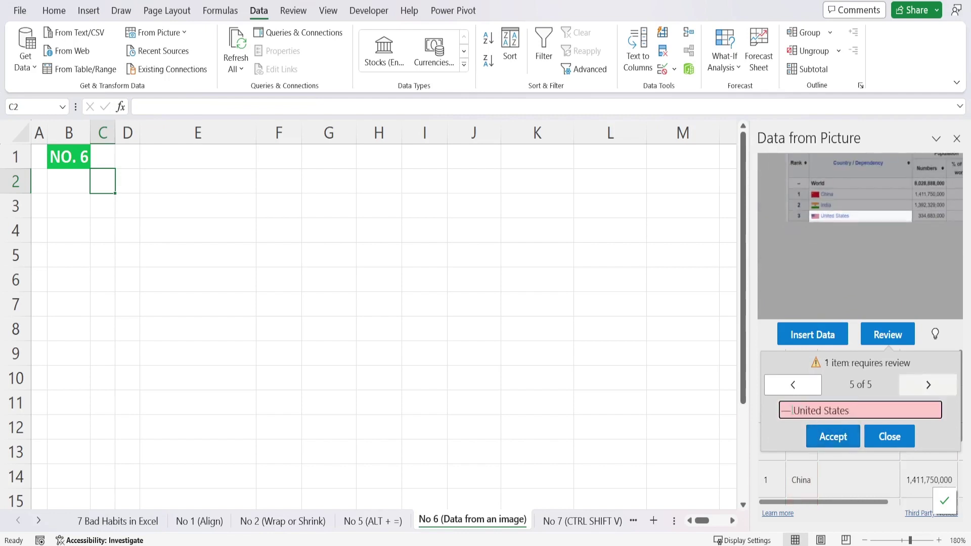
{"action": "key", "text": "shift+Home"}
{"action": "key", "text": "Delete"}
{"action": "left_click", "coordinate": [827, 444]}
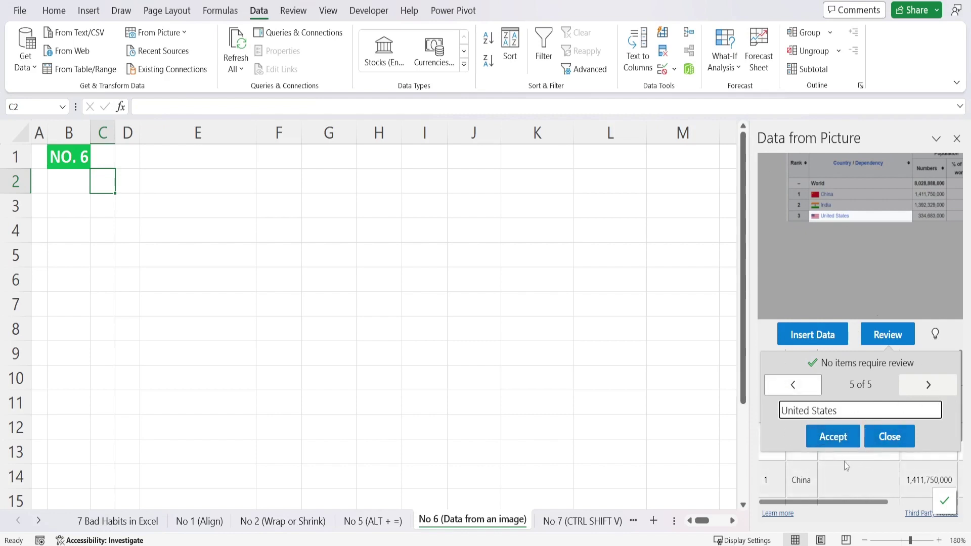
{"action": "left_click", "coordinate": [843, 443]}
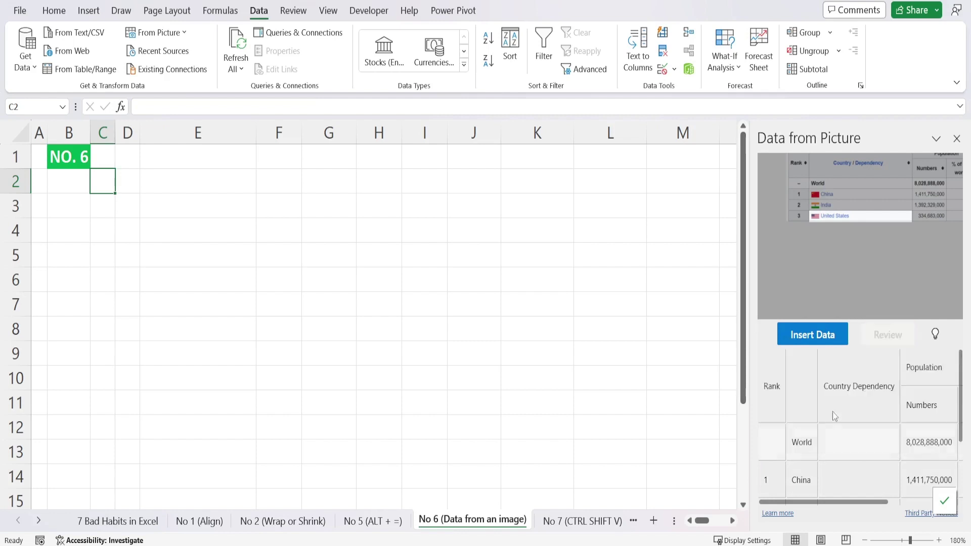
{"action": "left_click", "coordinate": [812, 335]}
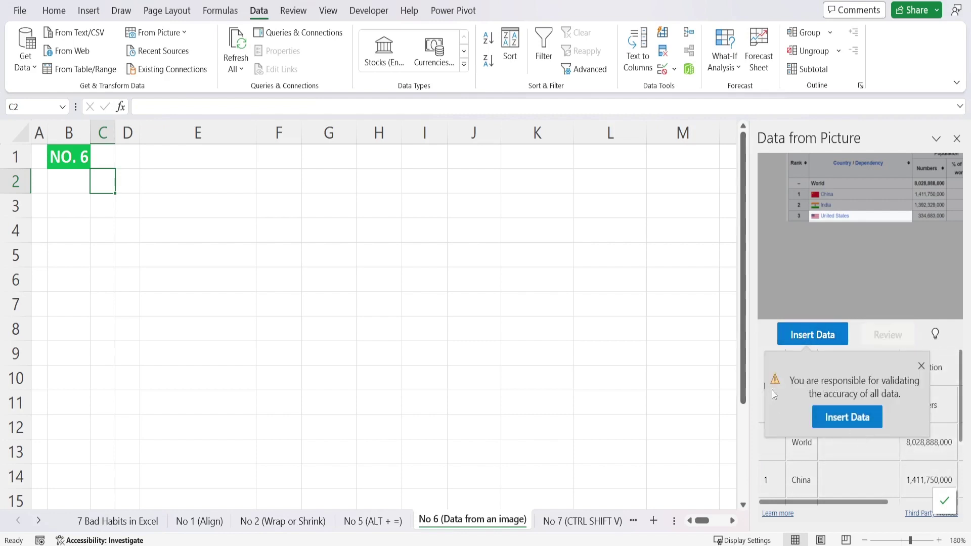
{"action": "left_click", "coordinate": [840, 417]}
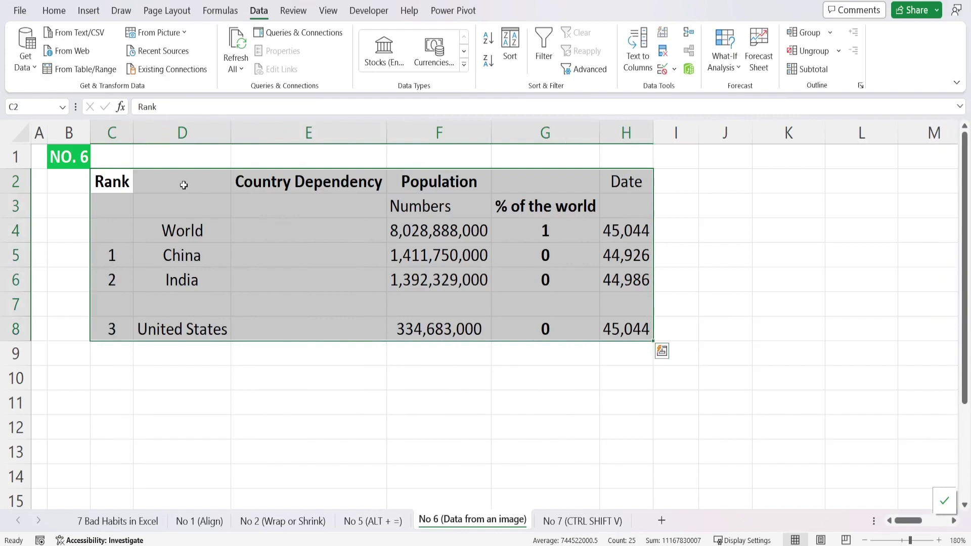
- Move the Country Dependency heading from E2 to D2 and try to delete the empty column E
{"action": "left_click", "coordinate": [299, 174]}
{"action": "left_click_drag", "start_coordinate": [299, 170], "coordinate": [203, 193]}
{"action": "right_click", "coordinate": [308, 135]}
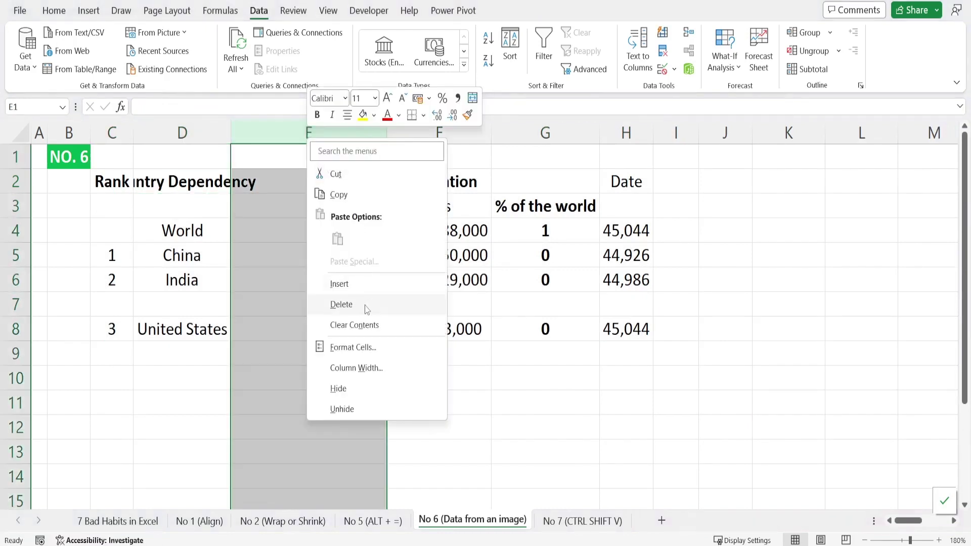
{"action": "left_click", "coordinate": [341, 304]}
- Autofit column D to the width of the Country Dependency heading
{"action": "left_click", "coordinate": [193, 182]}
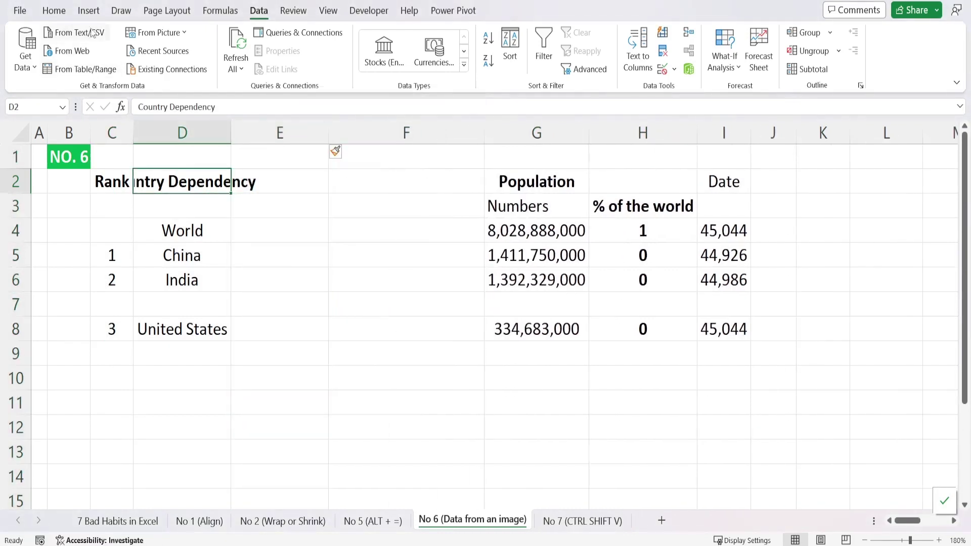
{"action": "left_click", "coordinate": [54, 11]}
{"action": "double_click", "coordinate": [231, 134]}
{"action": "left_click_drag", "start_coordinate": [412, 160], "coordinate": [371, 147]}
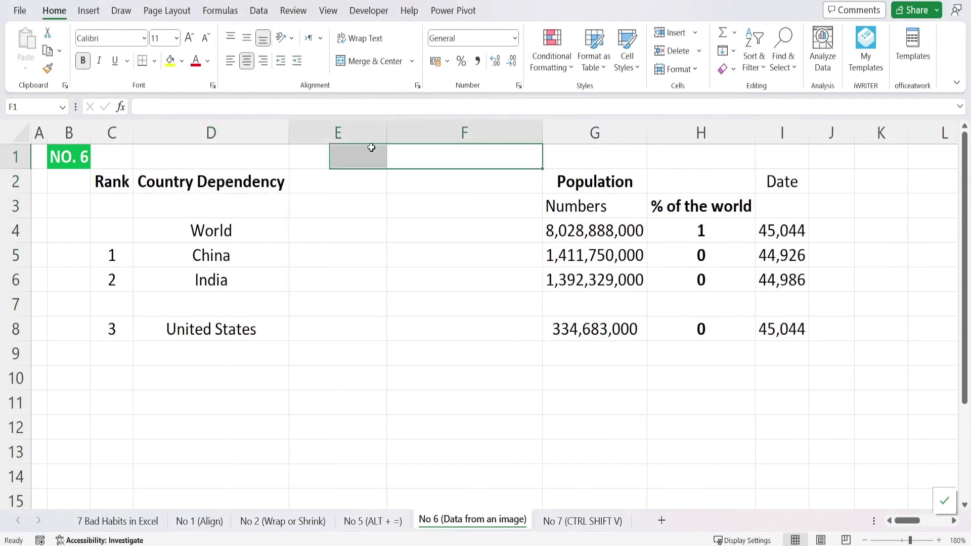
{"action": "left_click_drag", "start_coordinate": [445, 132], "coordinate": [358, 136]}
{"action": "right_click", "coordinate": [359, 140]}
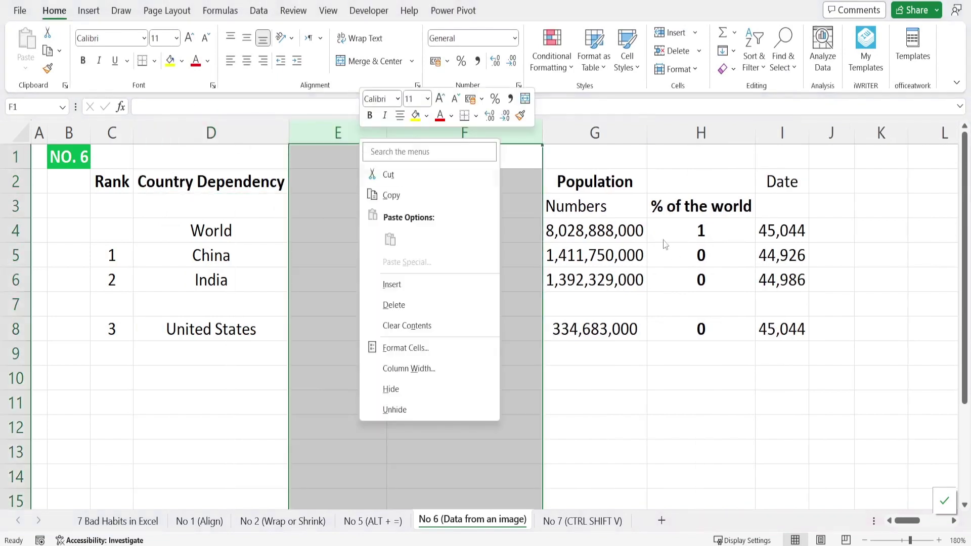
{"action": "key", "text": "Escape"}
- Move the population, percentage and date block G2:I8 so that it starts at E2, and autofit column E
{"action": "left_click_drag", "start_coordinate": [582, 179], "coordinate": [802, 330]}
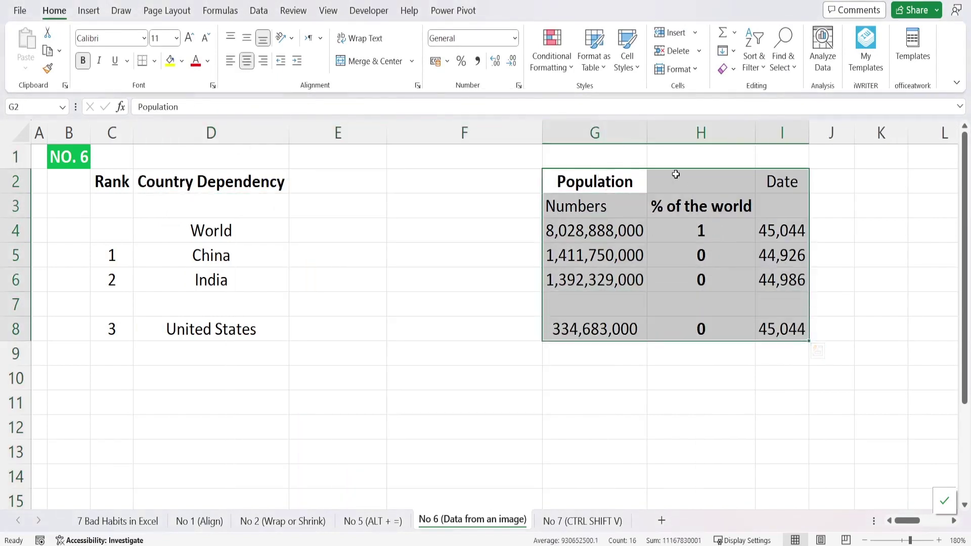
{"action": "left_click_drag", "start_coordinate": [676, 174], "coordinate": [503, 340]}
{"action": "double_click", "coordinate": [387, 126]}
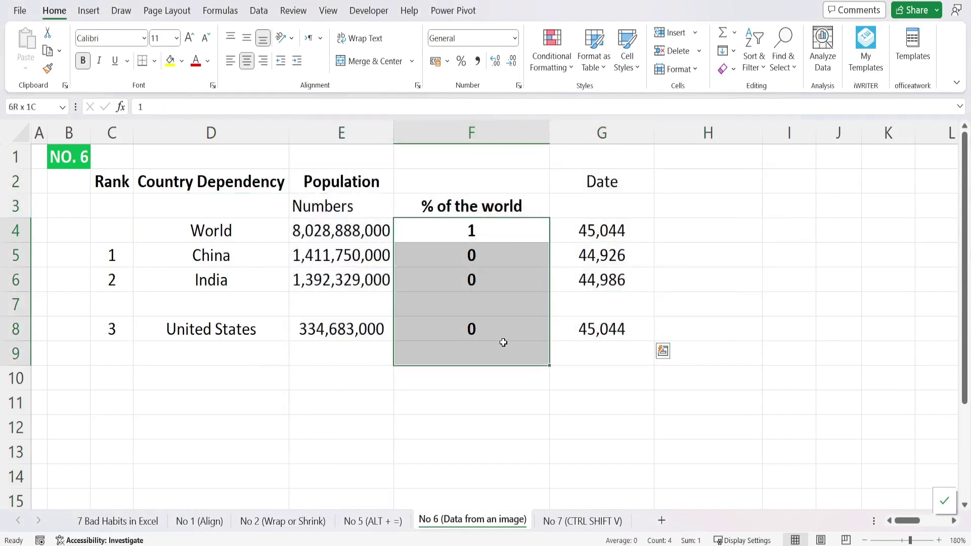
- Format the % of the world values as percentages with one decimal and the values under Date as short dates
{"action": "left_click", "coordinate": [461, 62]}
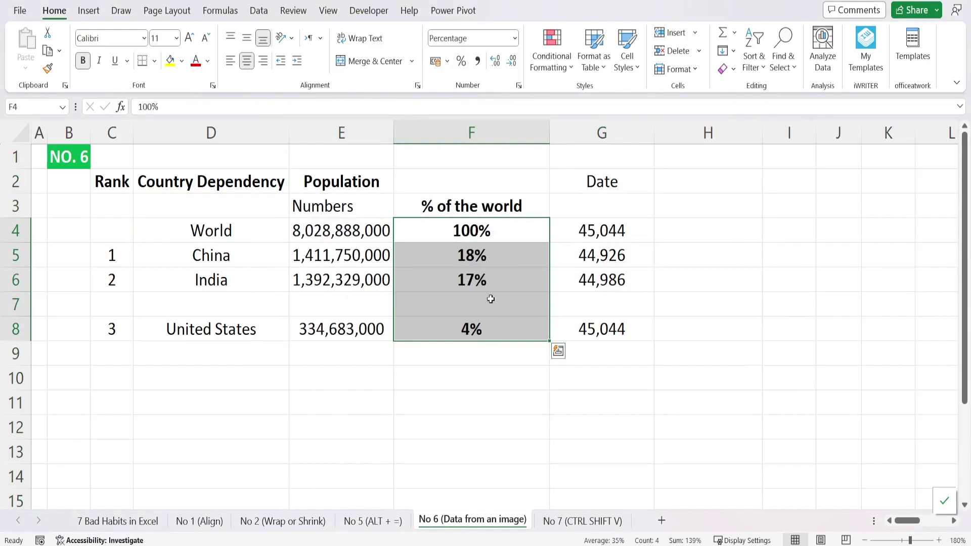
{"action": "left_click", "coordinate": [496, 60]}
{"action": "left_click_drag", "start_coordinate": [615, 227], "coordinate": [615, 335]}
{"action": "left_click", "coordinate": [514, 39]}
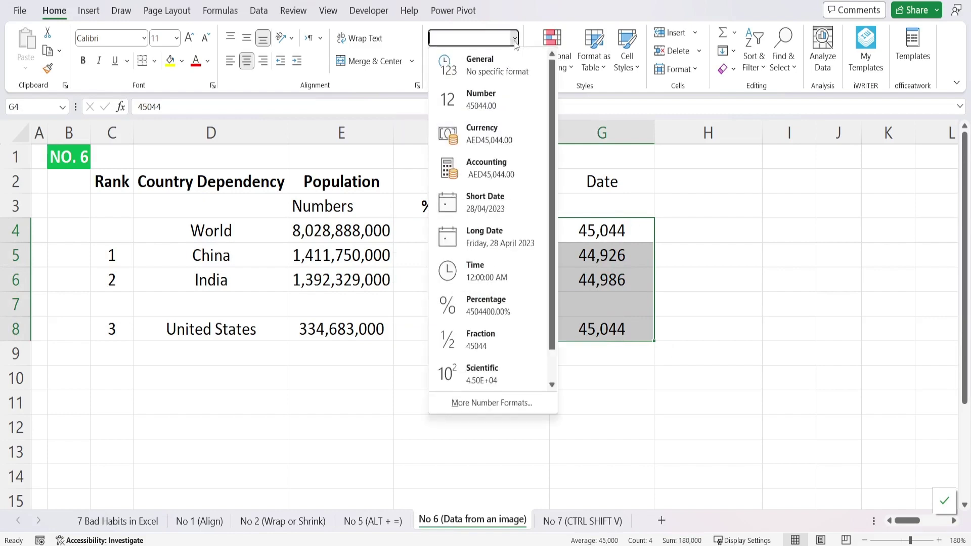
{"action": "left_click", "coordinate": [501, 215]}
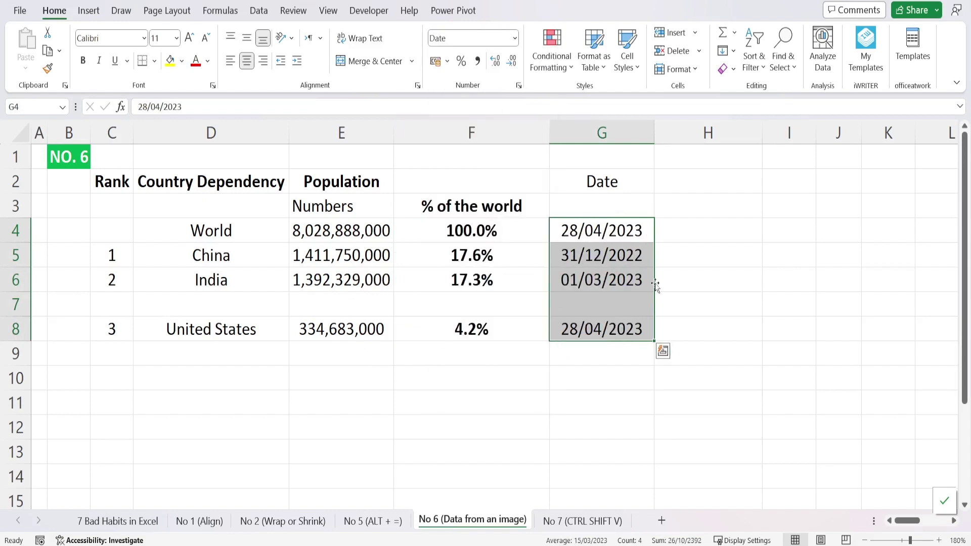
{"action": "left_click", "coordinate": [726, 253]}
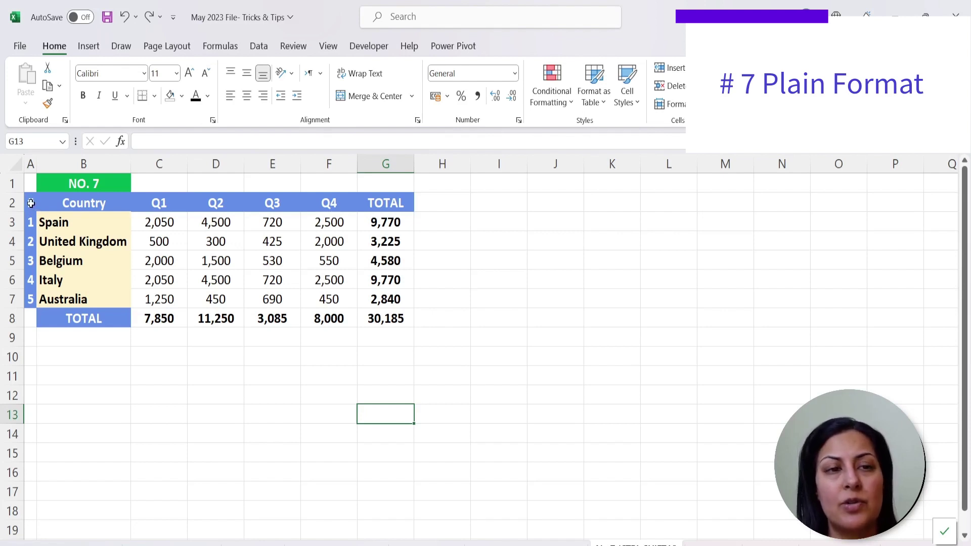
- On the No 7 sheet, strip the formatting of A2:G8 manually by removing the fill, making the font black and turning off bold
{"action": "left_click_drag", "start_coordinate": [31, 203], "coordinate": [395, 320]}
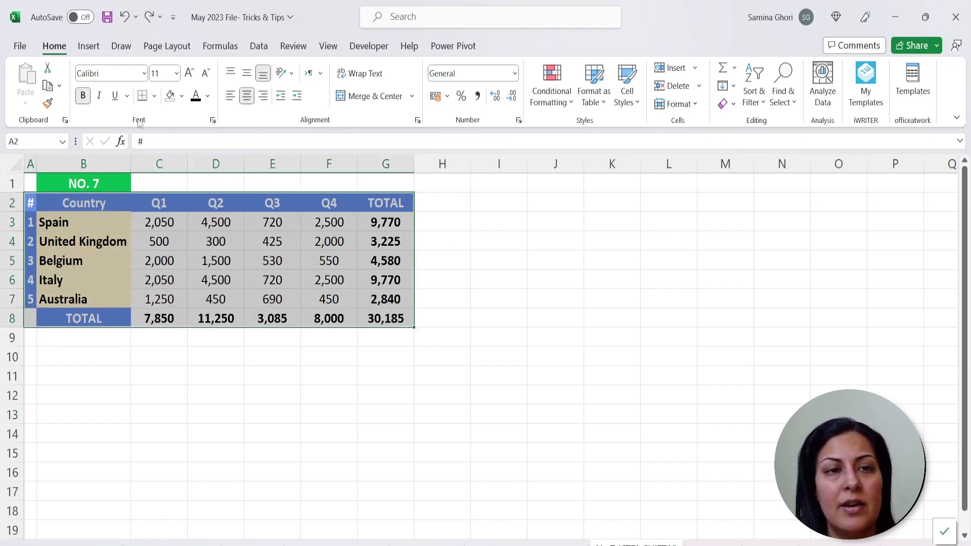
{"action": "left_click", "coordinate": [171, 99]}
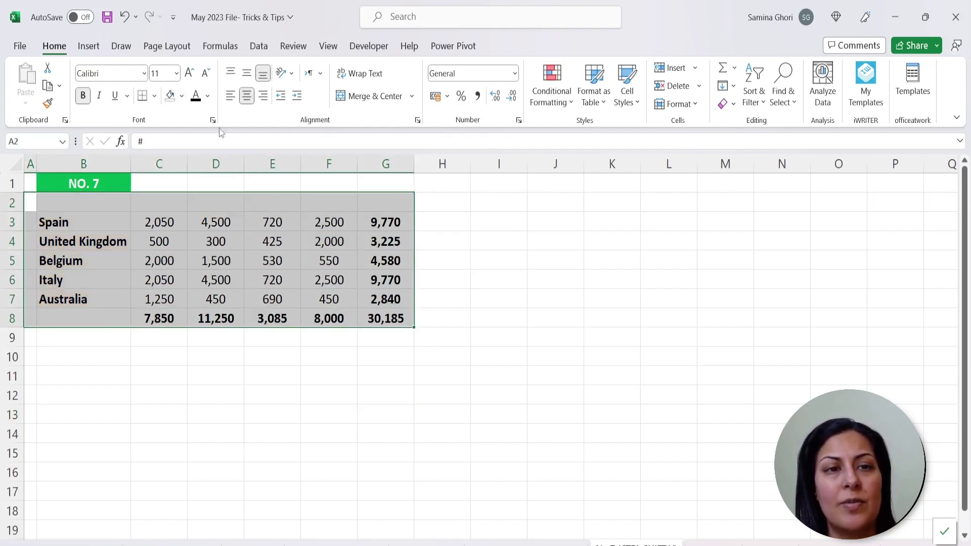
{"action": "left_click", "coordinate": [196, 99]}
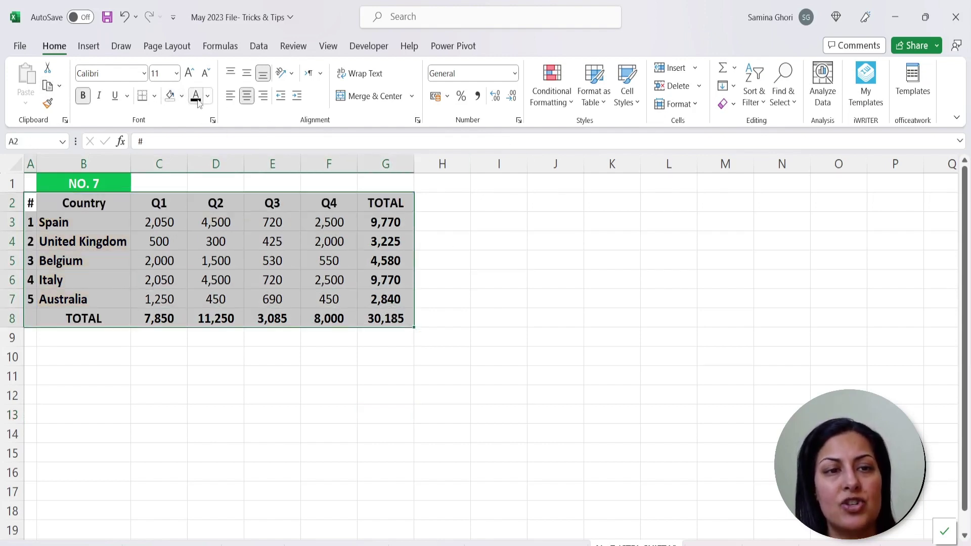
{"action": "left_click", "coordinate": [82, 95]}
{"action": "left_click", "coordinate": [215, 337]}
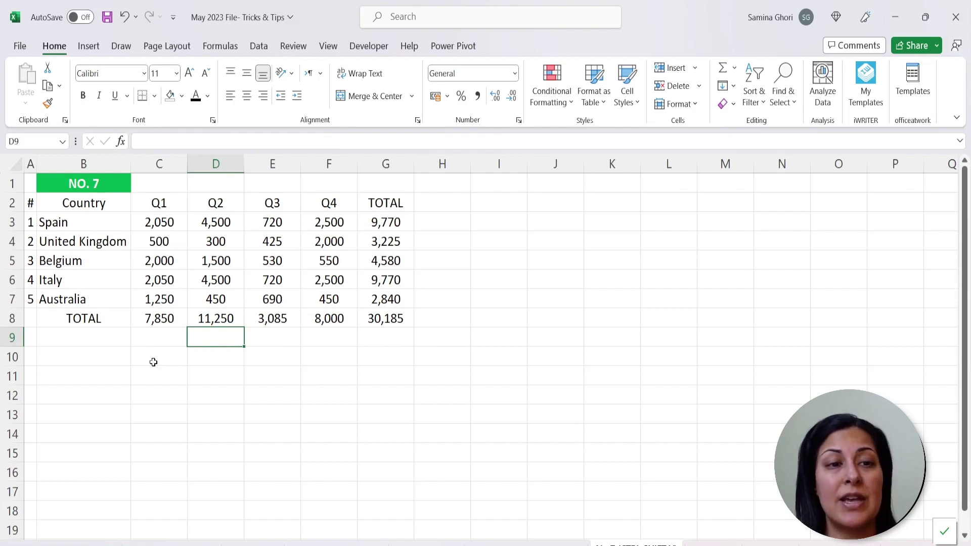
- Undo the manual bold, font colour and fill changes to the country table
{"action": "key", "text": "ctrl+z"}
{"action": "key", "text": "ctrl+z"}
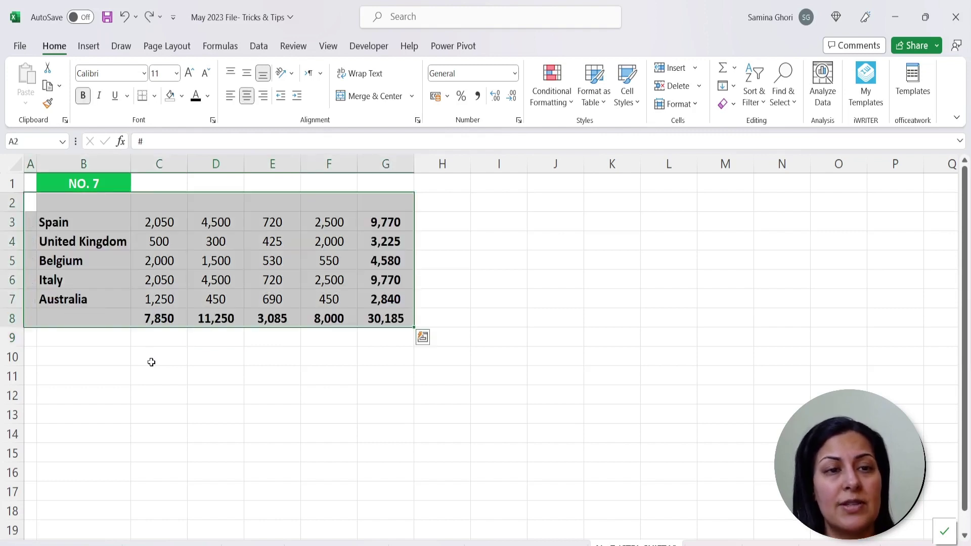
{"action": "left_click_drag", "start_coordinate": [146, 410], "coordinate": [146, 391]}
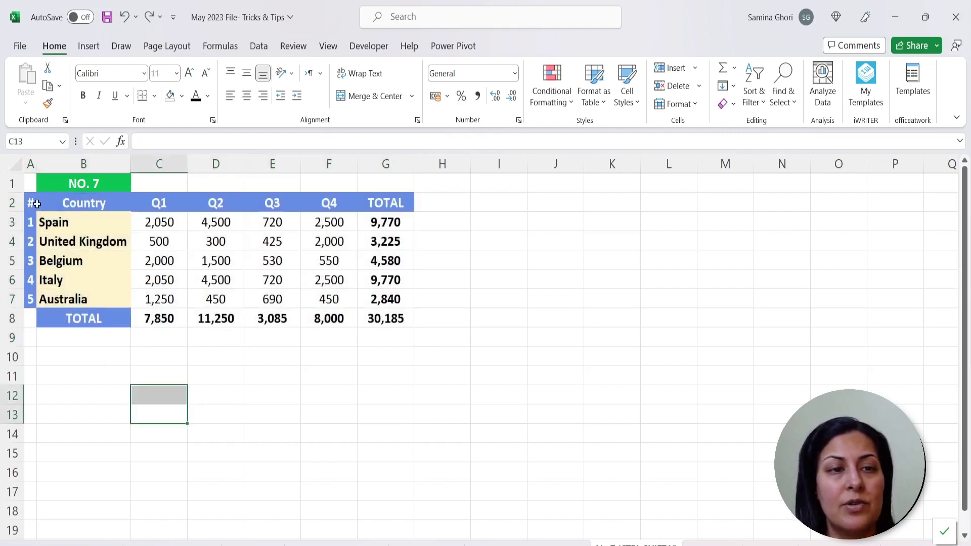
- Copy the formatted table A2:G8, paste it as values only at I2, and clear the copy selection
{"action": "left_click_drag", "start_coordinate": [29, 203], "coordinate": [389, 318]}
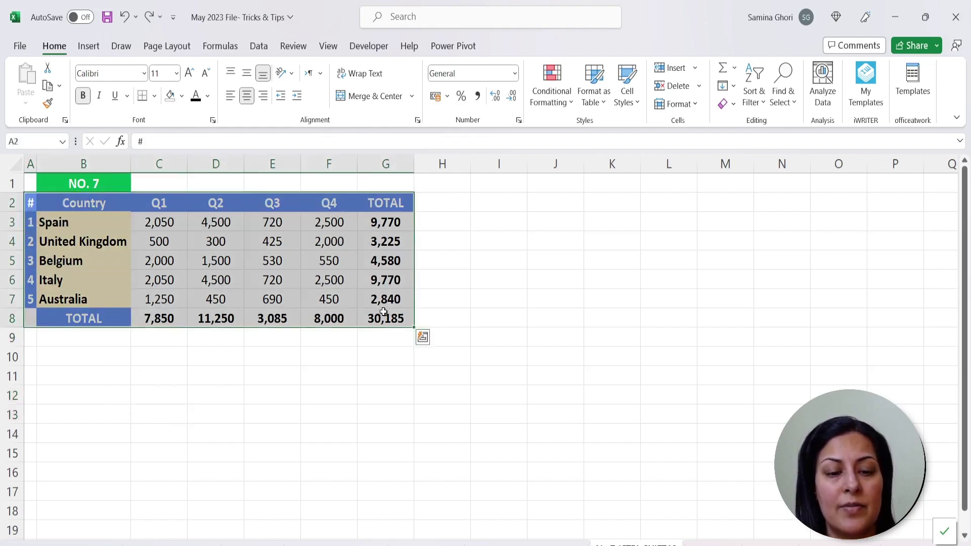
{"action": "key", "text": "ctrl+c"}
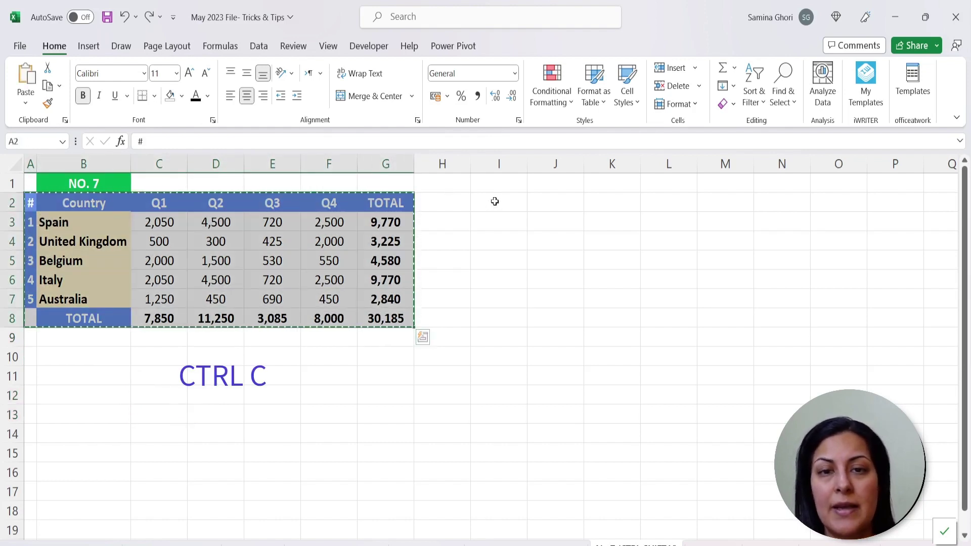
{"action": "left_click", "coordinate": [494, 201]}
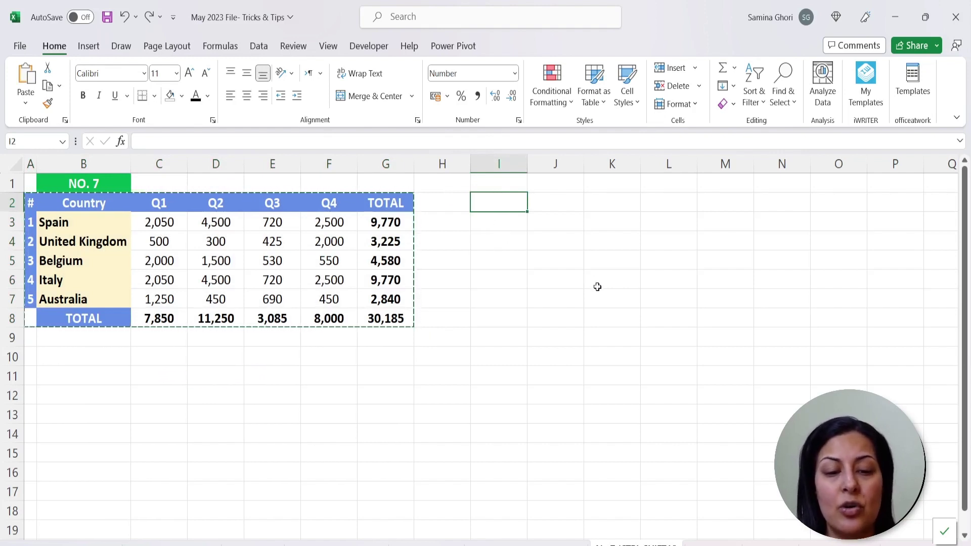
{"action": "key", "text": "ctrl+shift+v"}
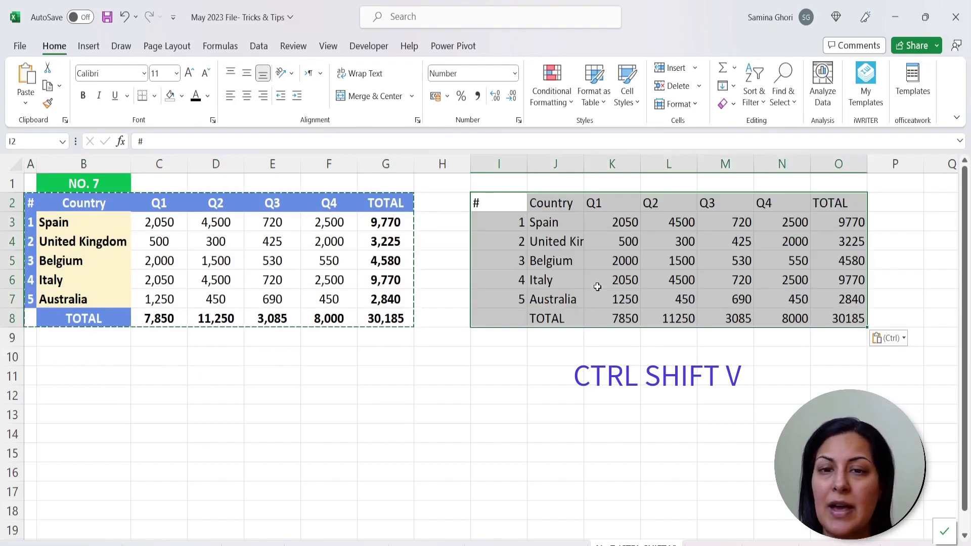
{"action": "left_click", "coordinate": [587, 161]}
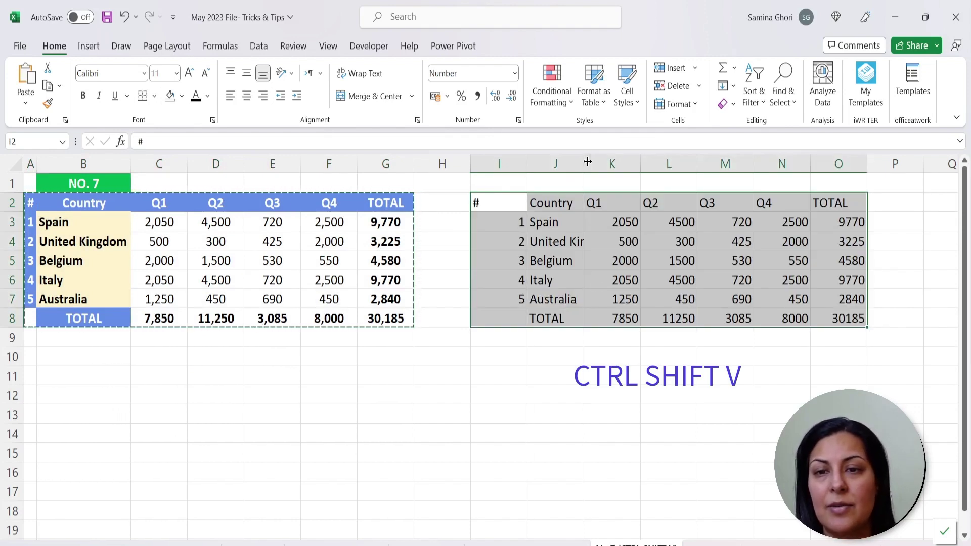
{"action": "left_click", "coordinate": [591, 344]}
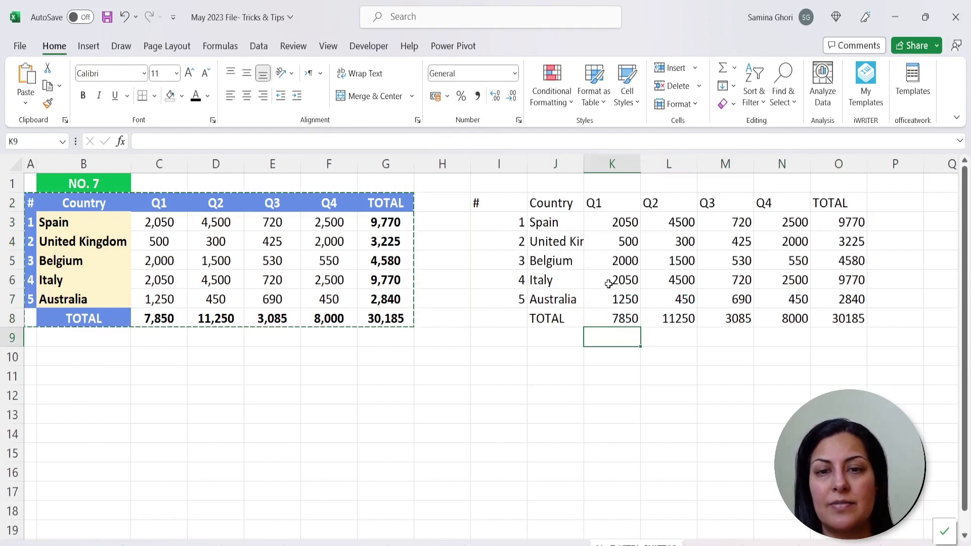
{"action": "key", "text": "Escape"}
{"action": "left_click", "coordinate": [626, 454]}
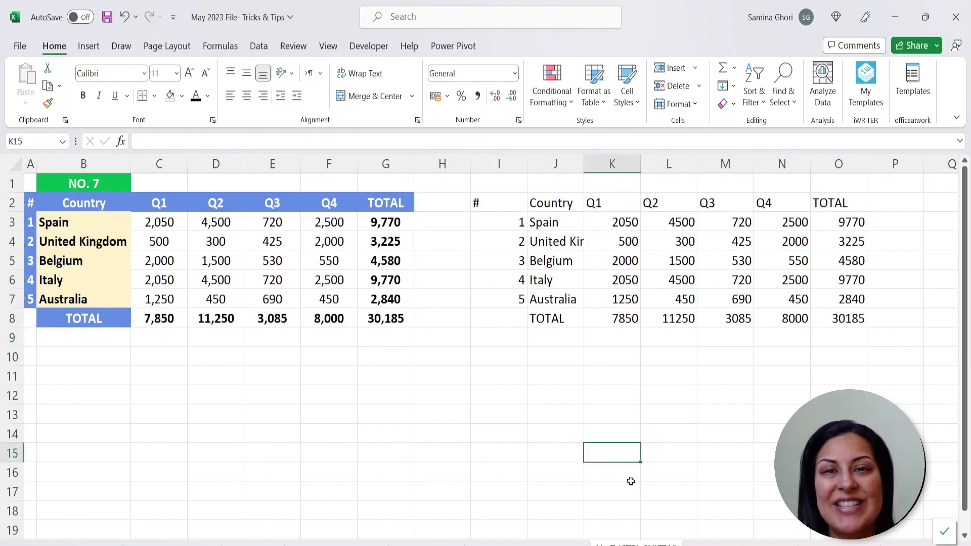